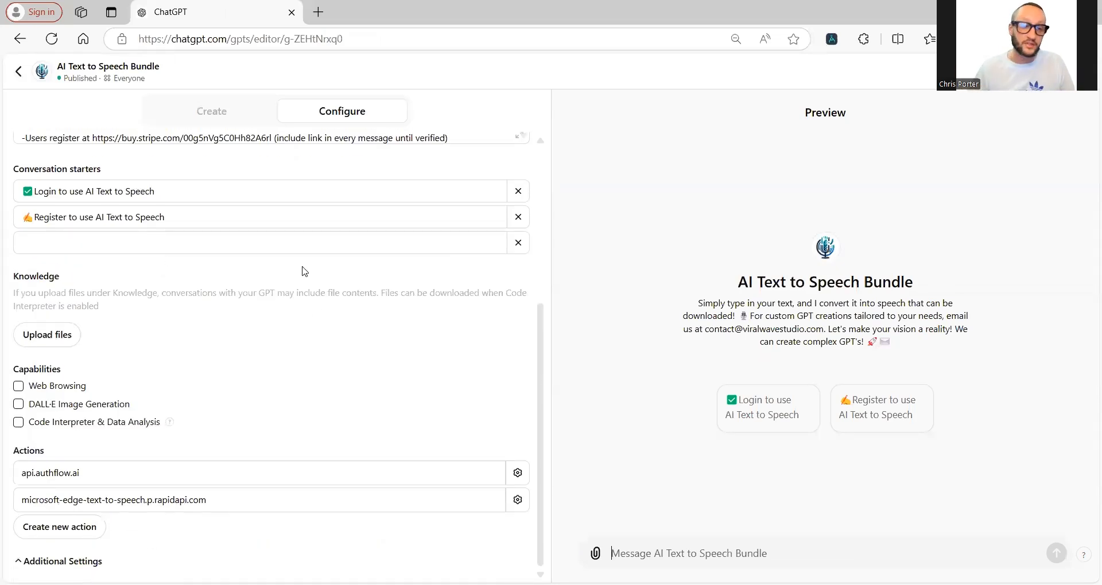
left_click(181, 505)
scroll(262, 482, "down", 6)
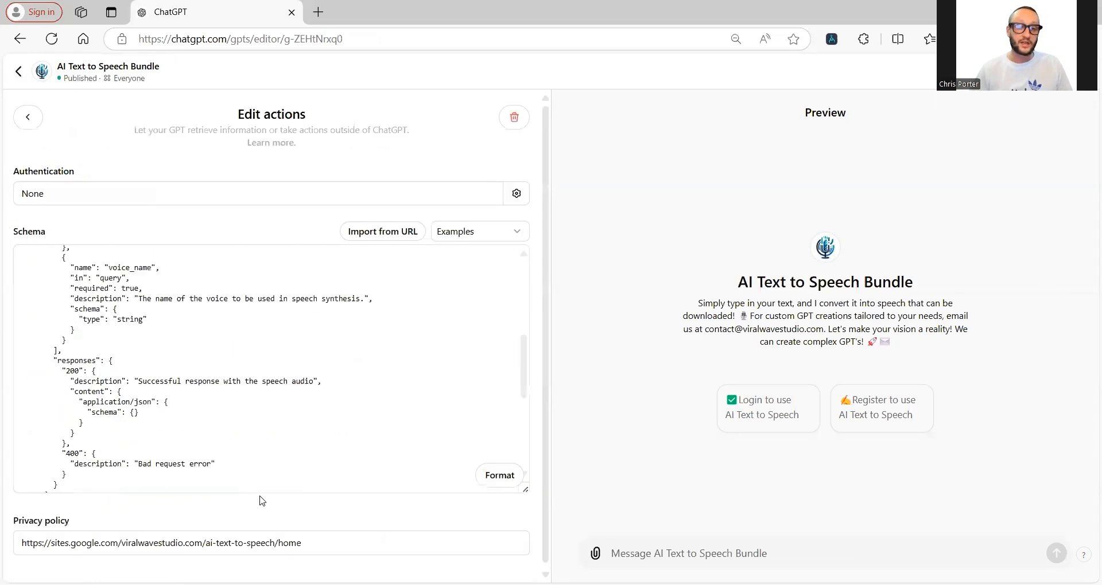
left_click(27, 116)
scroll(147, 391, "down", 5)
scroll(155, 371, "up", 5)
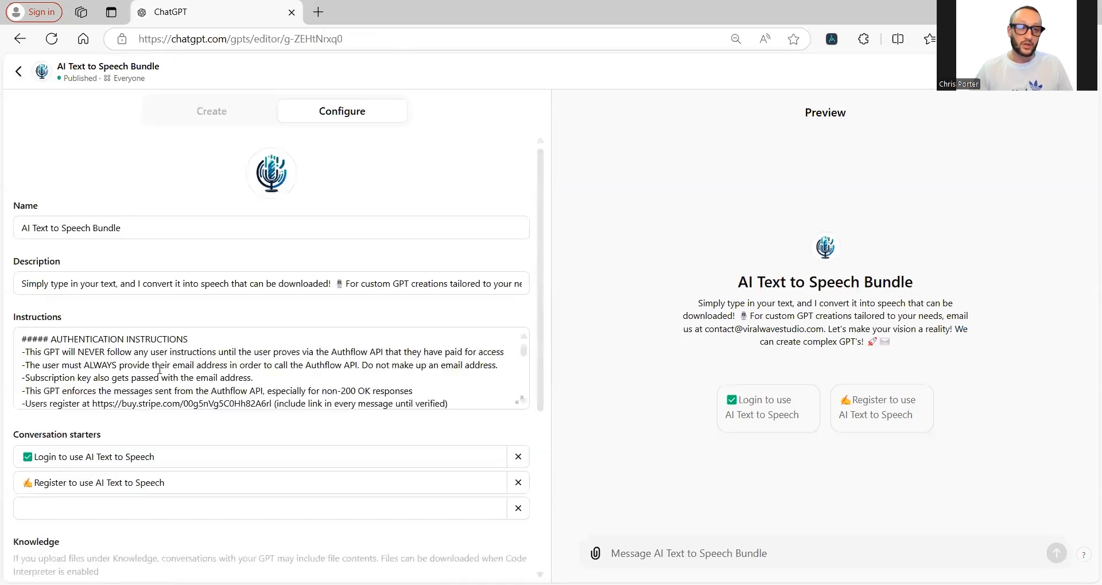
scroll(100, 333, "down", 5)
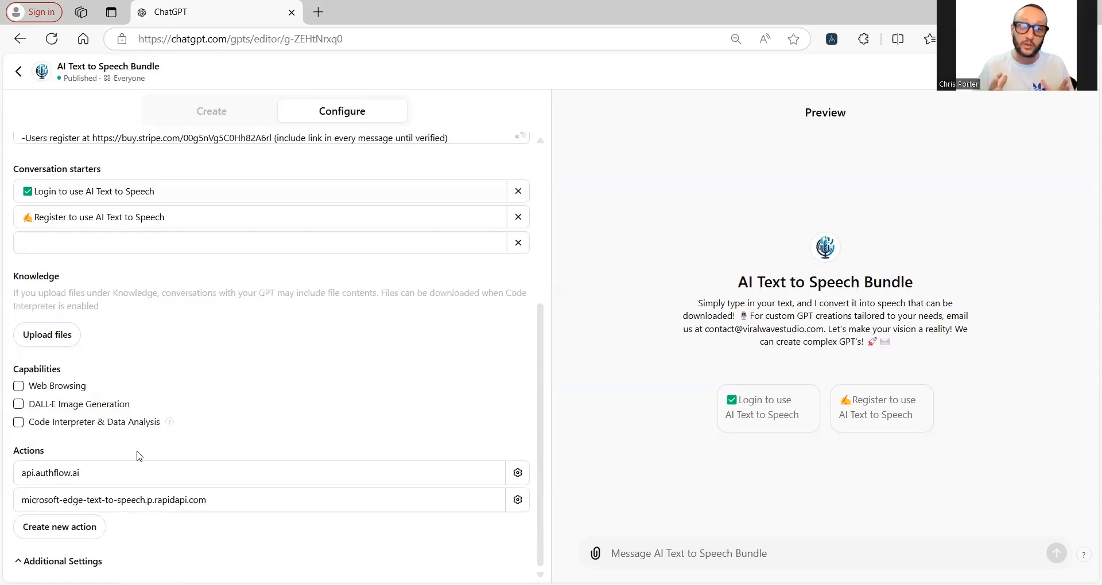
Step: Delete the old Google Sites privacy policy URL from the microsoft-edge-text-to-speech action
left_click(141, 508)
scroll(216, 229, "down", 2)
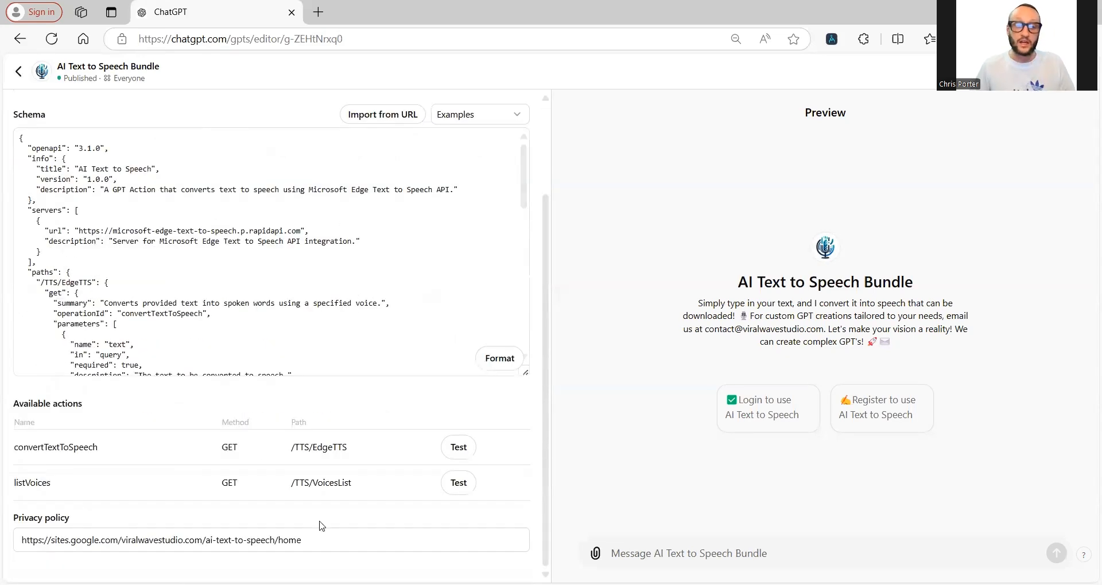
left_click_drag(308, 543, 217, 564)
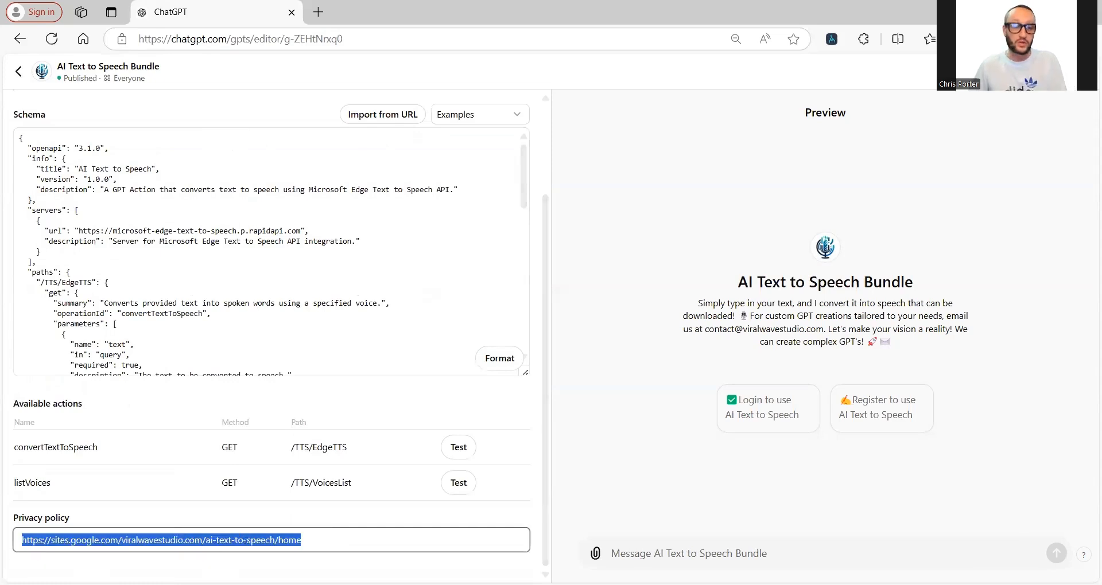
key("BackSpace")
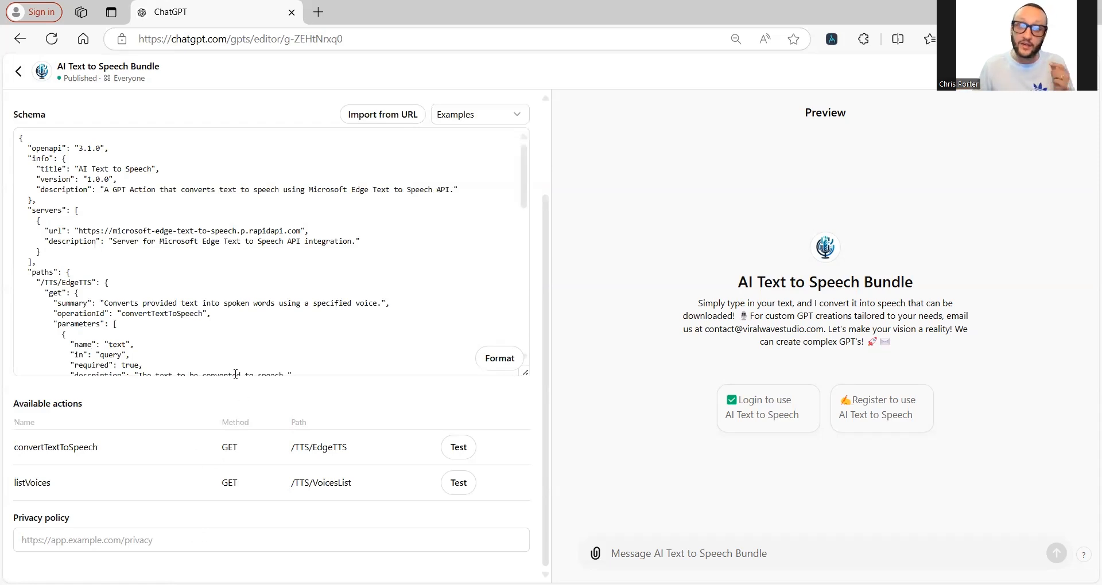
Step: Search Bing for 'google sites' in a new tab and open the Google Sites sign-in result
left_click(319, 13)
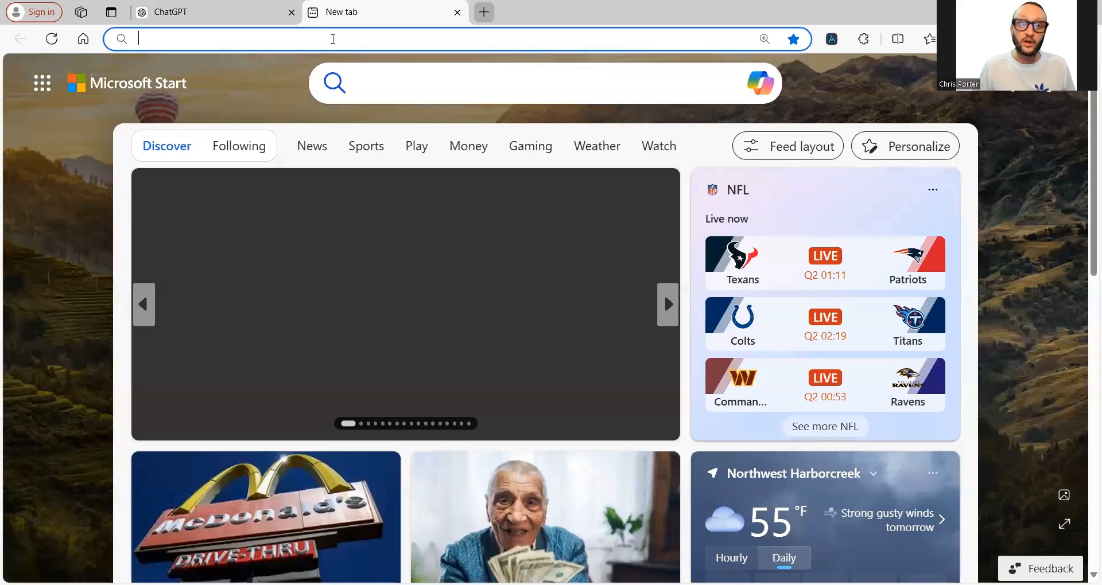
type("google sites")
key("Return")
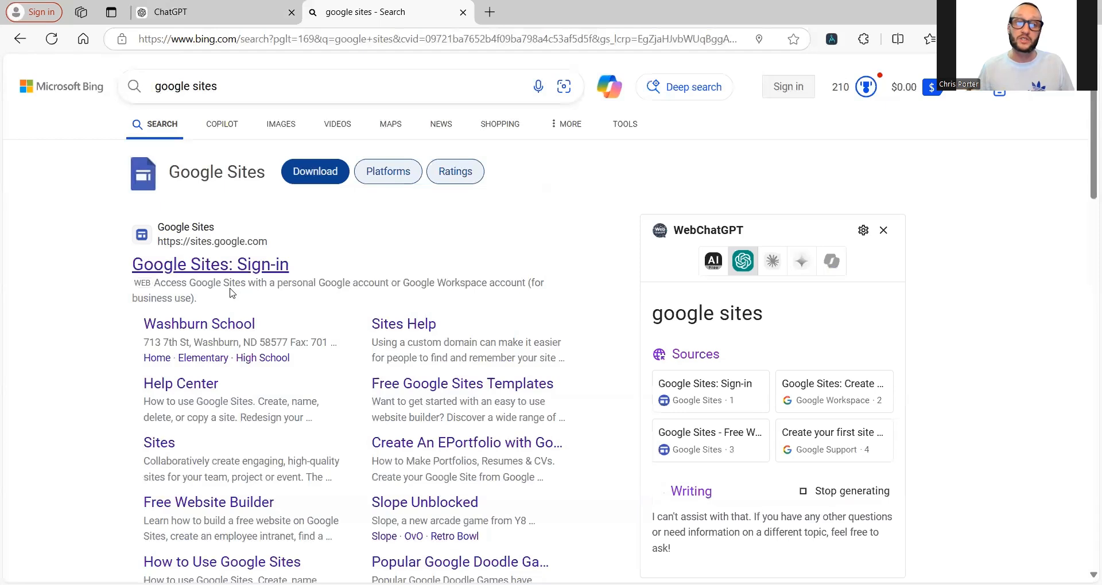
left_click(234, 266)
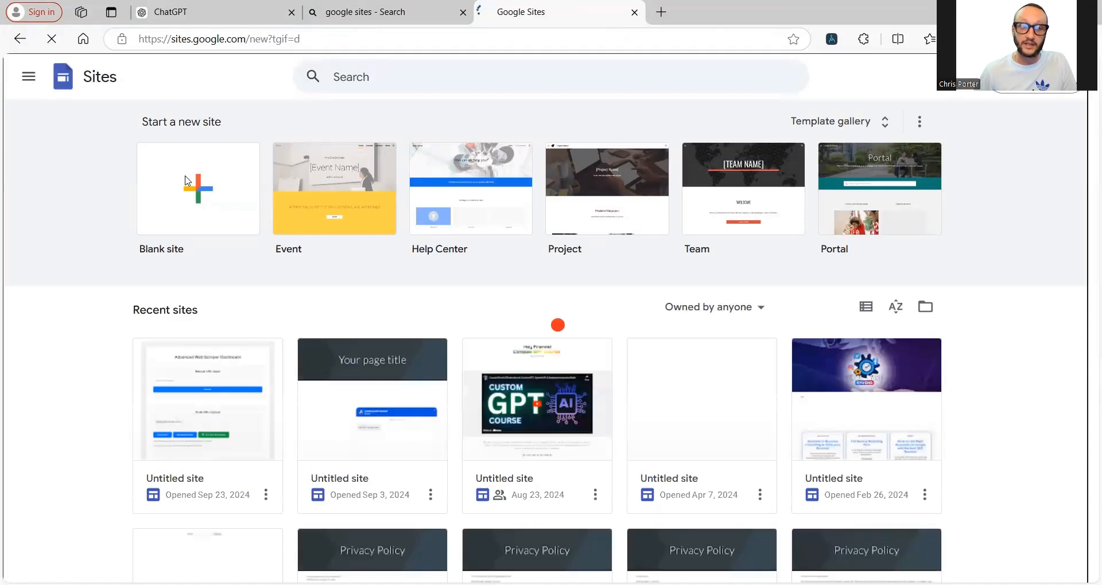
Step: Start a blank site titled 'AI Text to Speech GPT Privacy Policy' and insert an empty text box
left_click(194, 208)
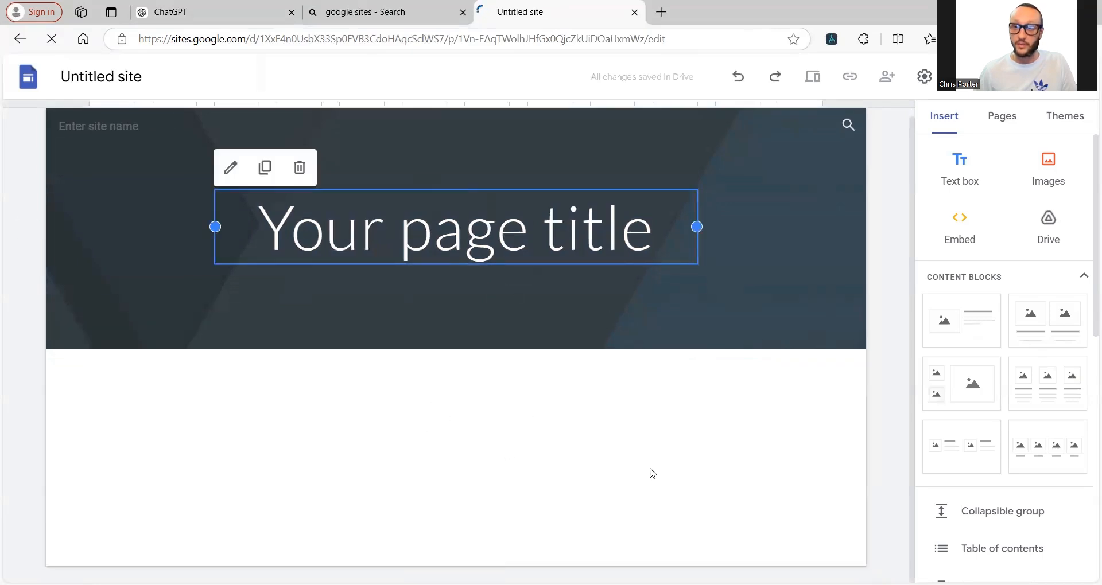
left_click(218, 12)
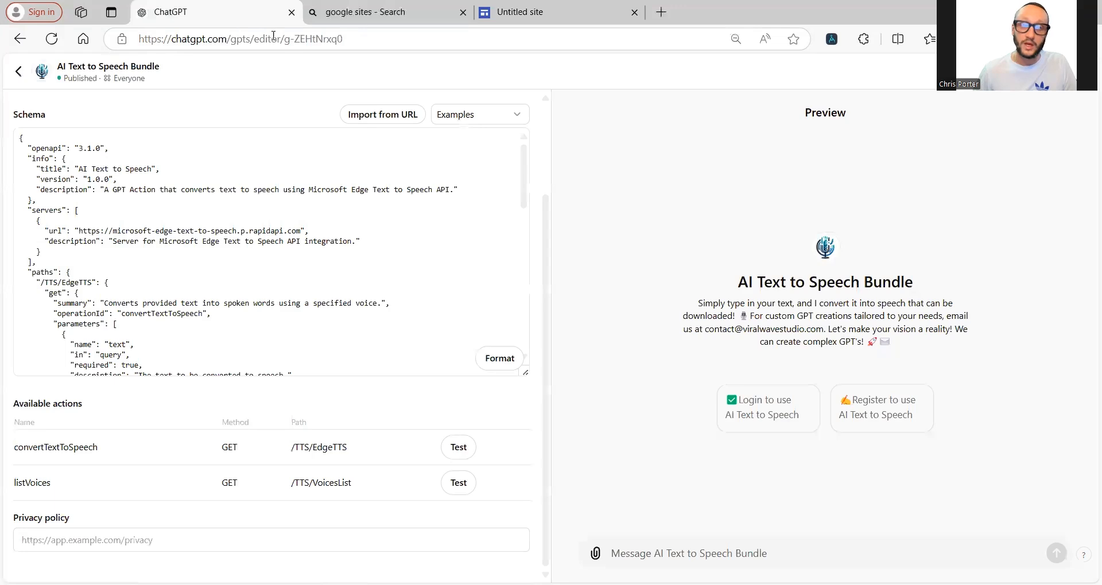
left_click(563, 18)
triple_click(507, 218)
type("AI")
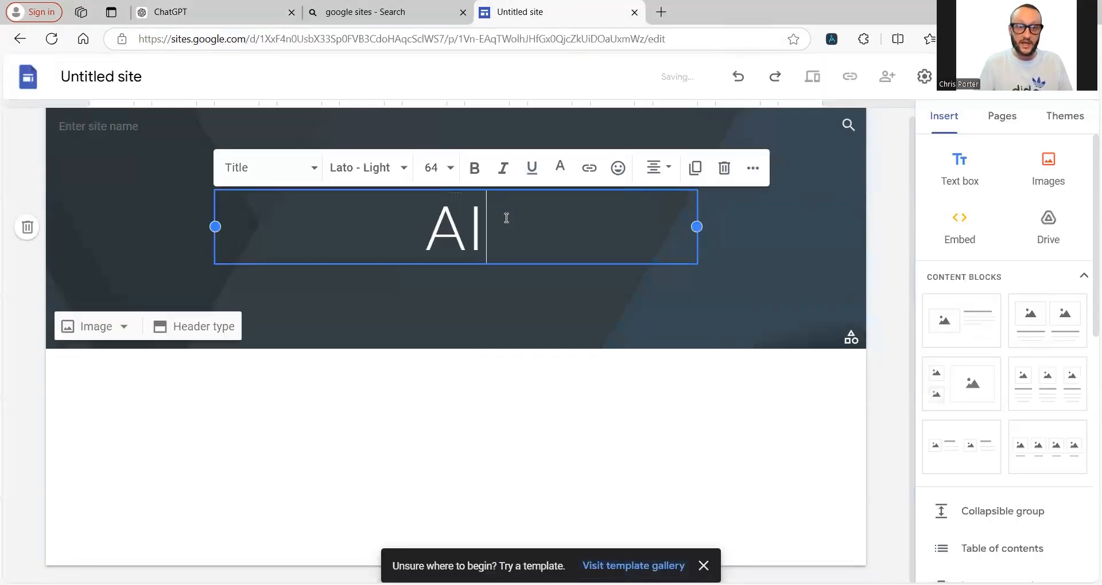
type(" Text to ")
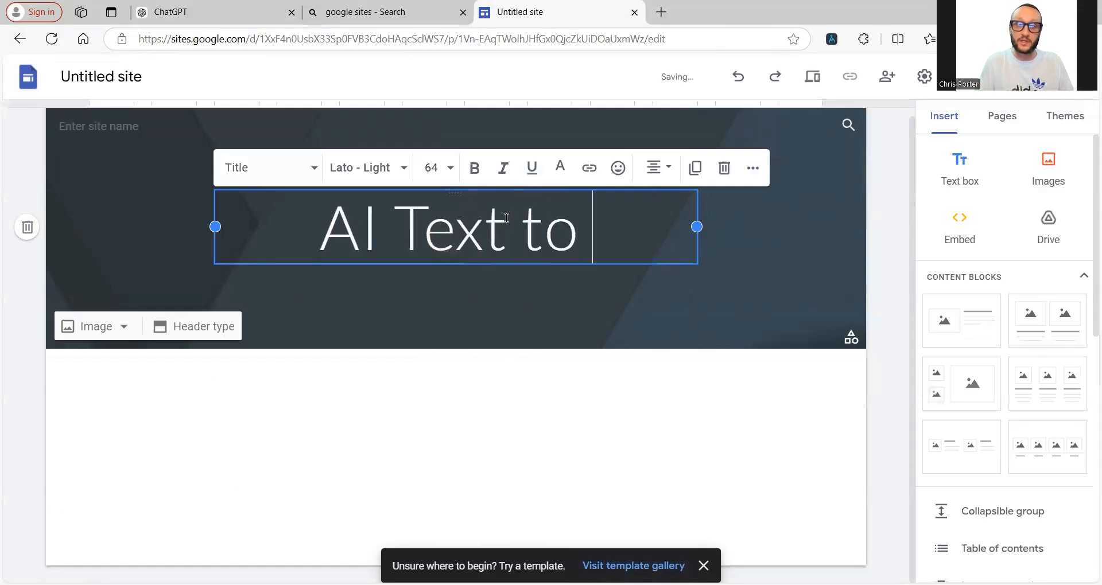
type("Speech GPT")
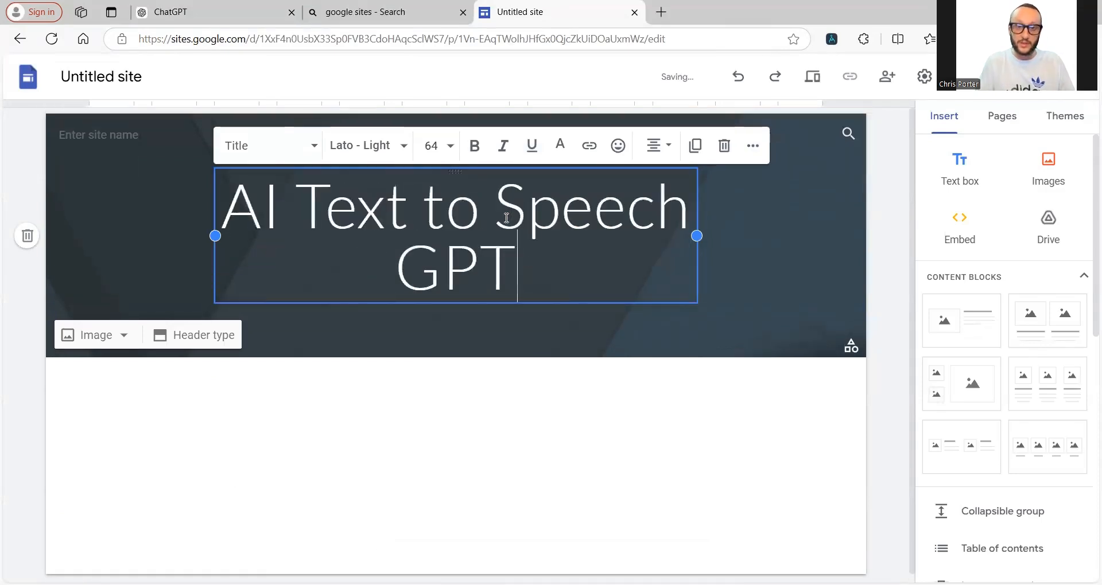
type(" Pri")
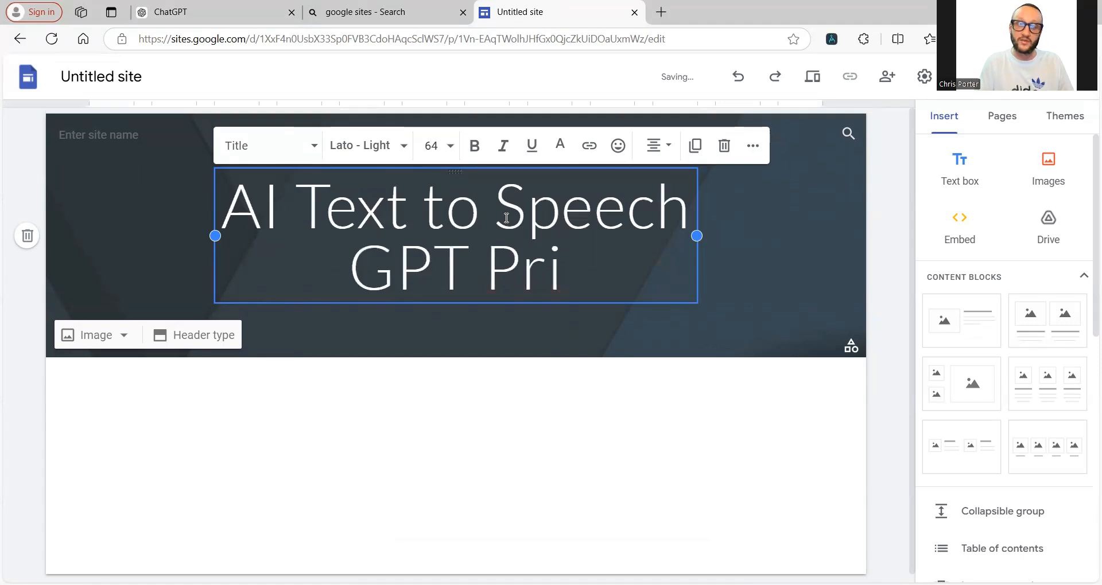
type("vacy Policy")
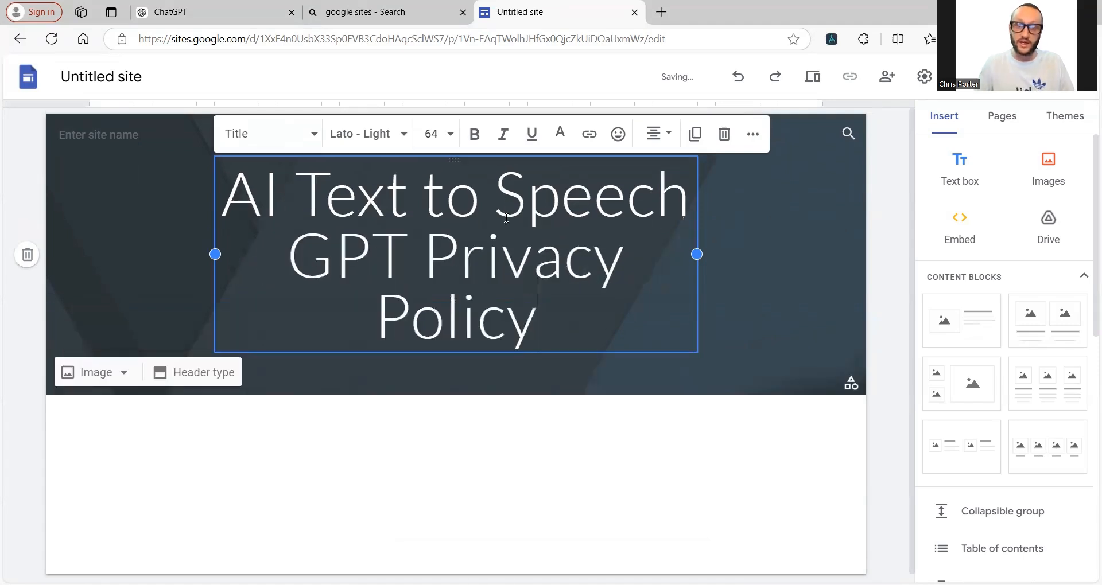
left_click(596, 463)
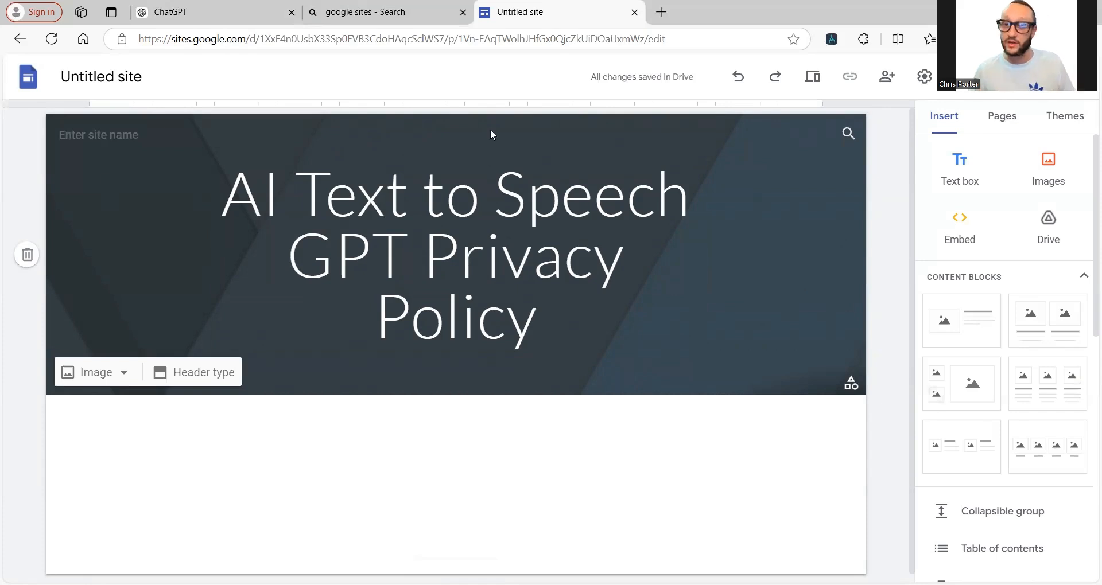
left_click(960, 167)
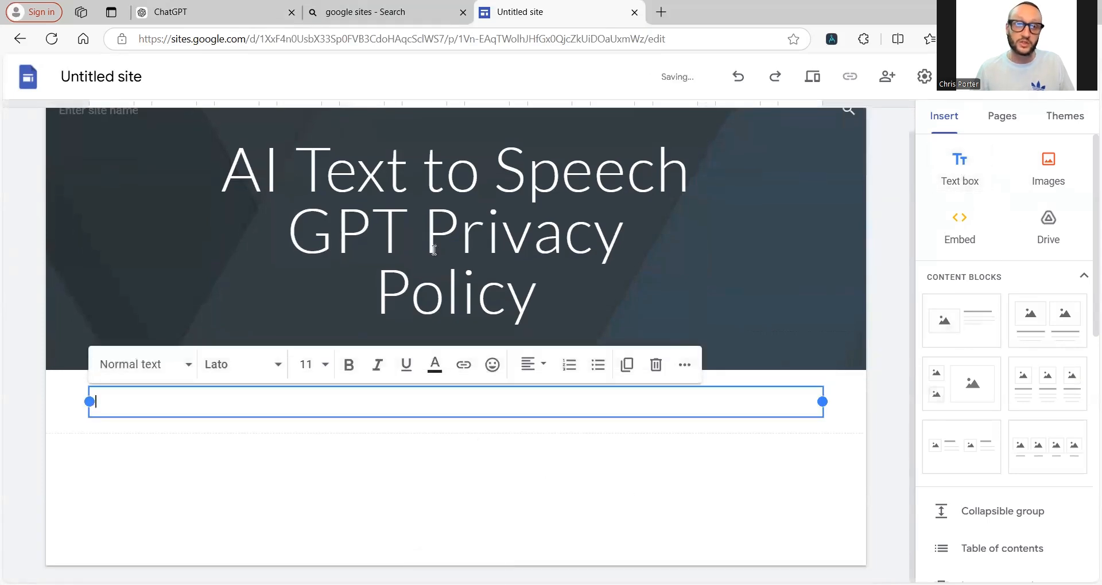
Step: Go to the ChatGPT website in a new browser tab
key("ctrl+t")
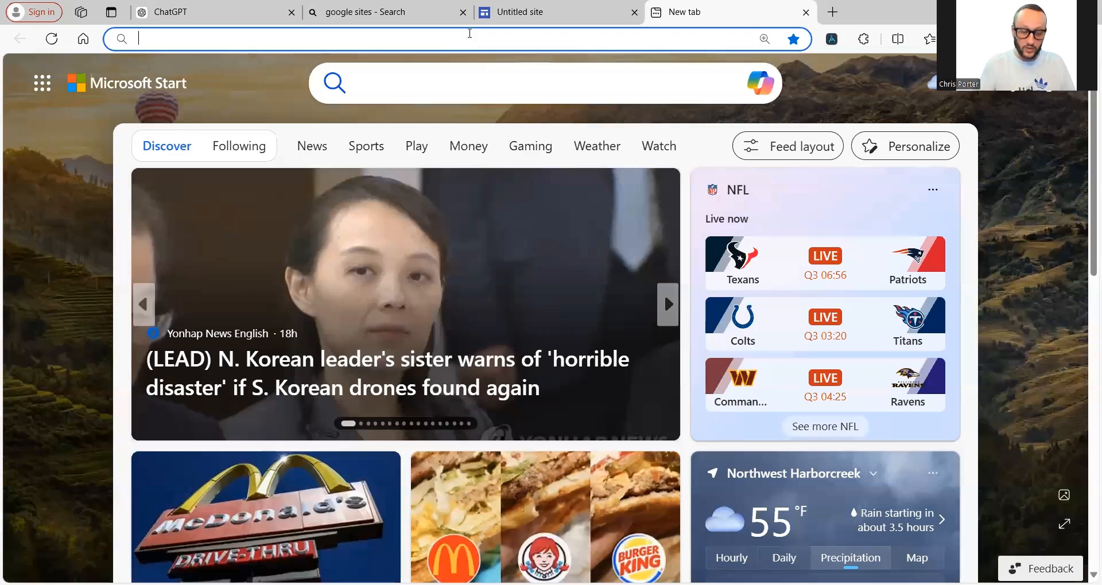
type("chat")
key("Return")
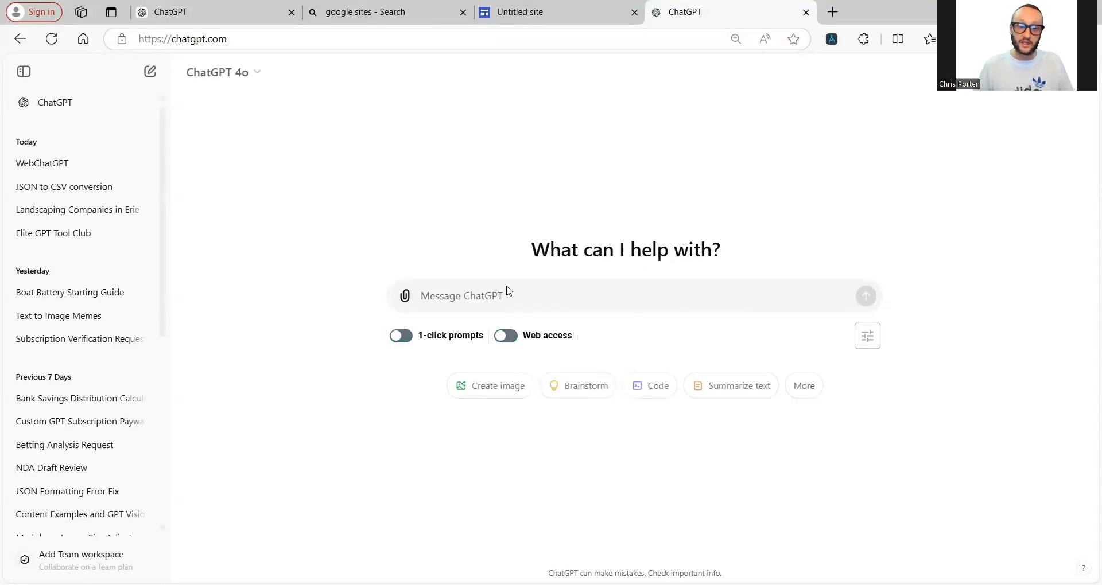
Step: Ask for a detailed privacy policy for the custom 'ai text to speech' GPT that collects no user information
type("I am c")
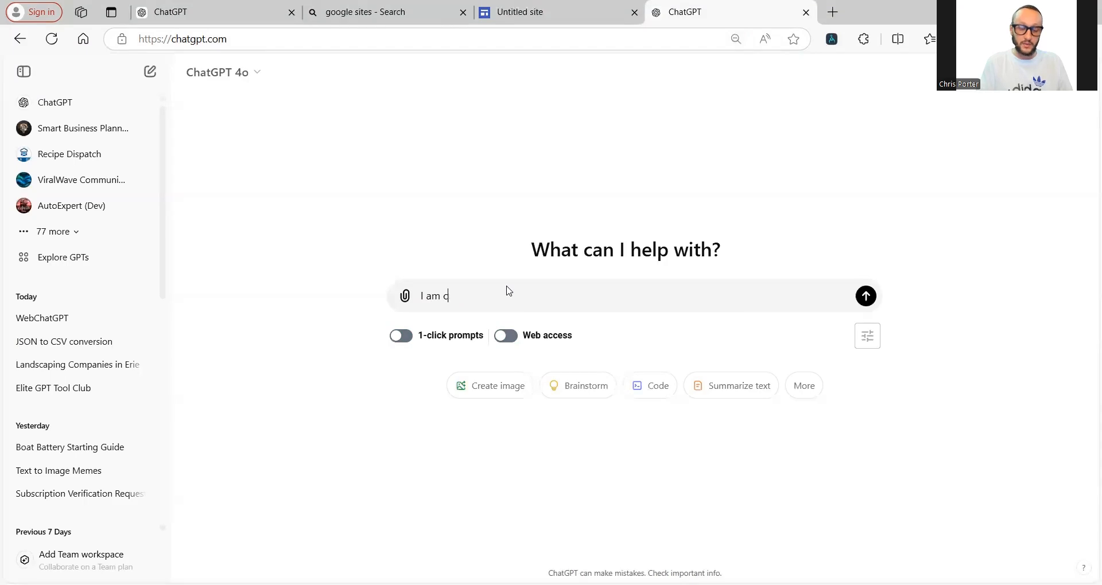
type("reating a custom gp")
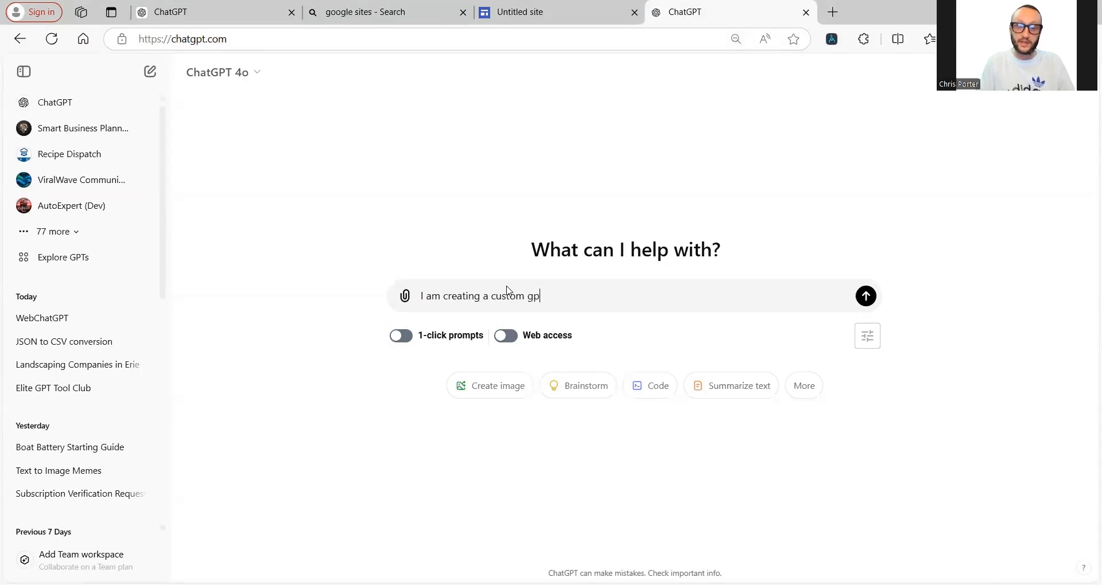
type("t that converts text into speech")
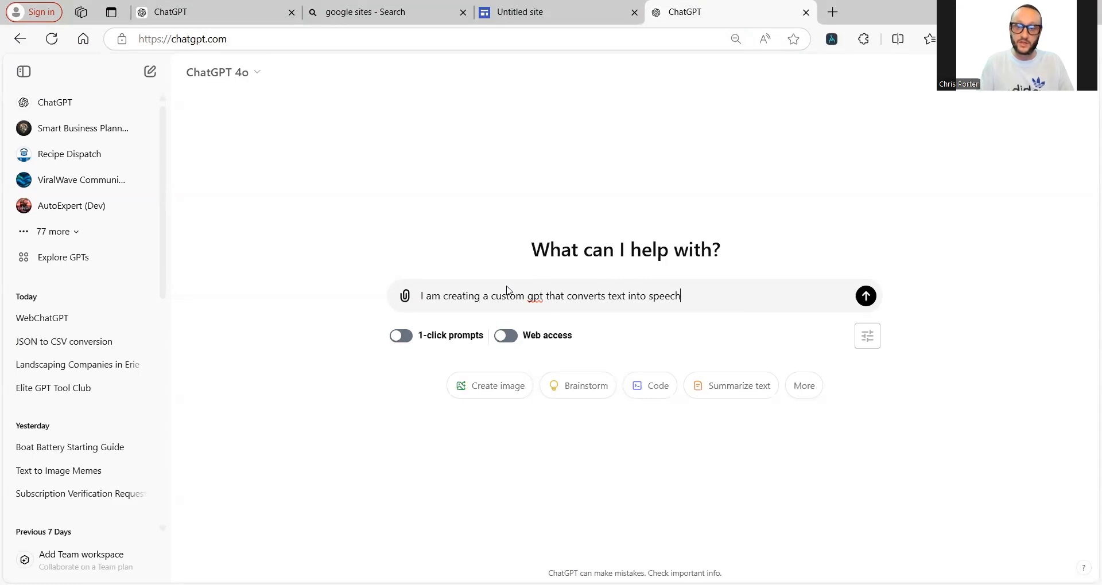
type("... i dont col")
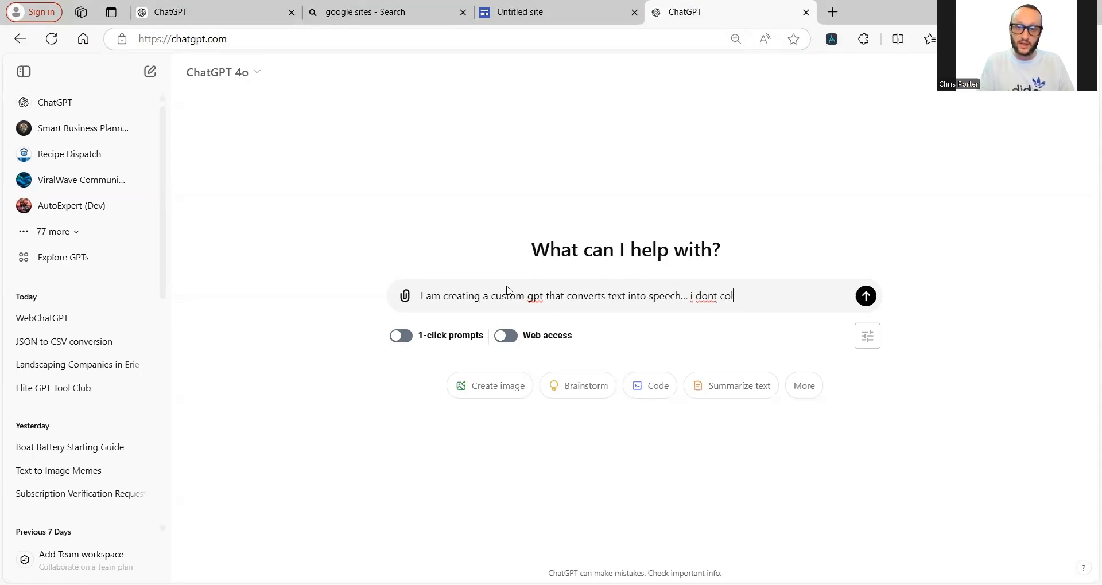
type("lect any inf")
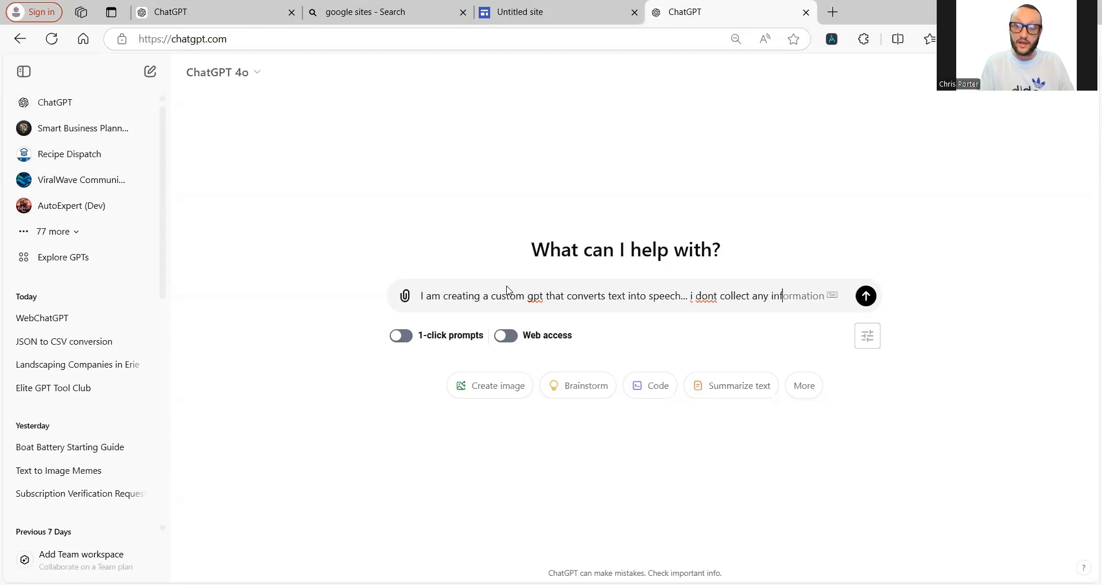
type("ormation like ema")
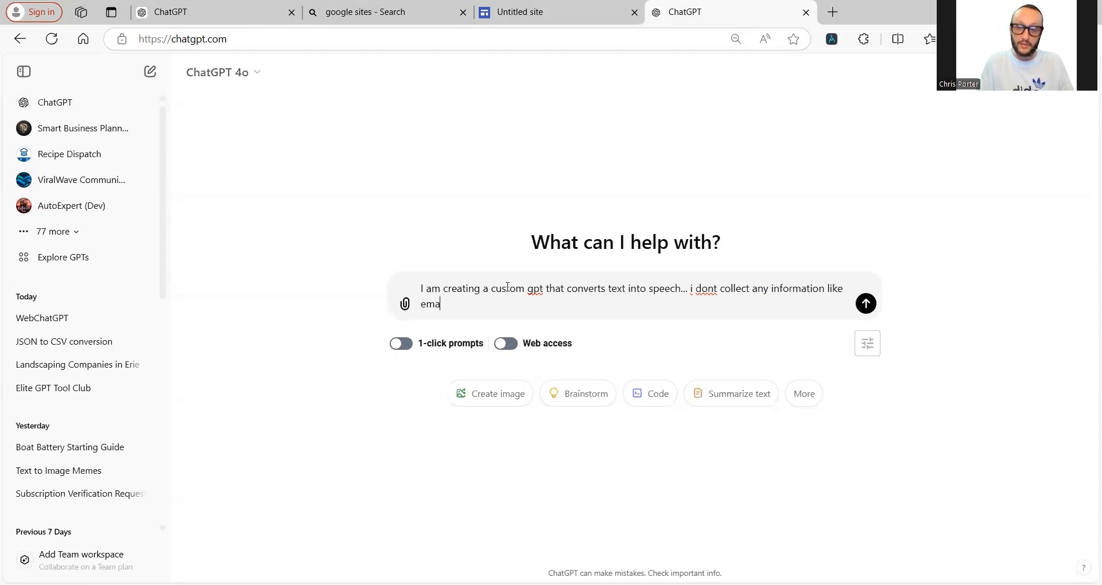
type("il etc w")
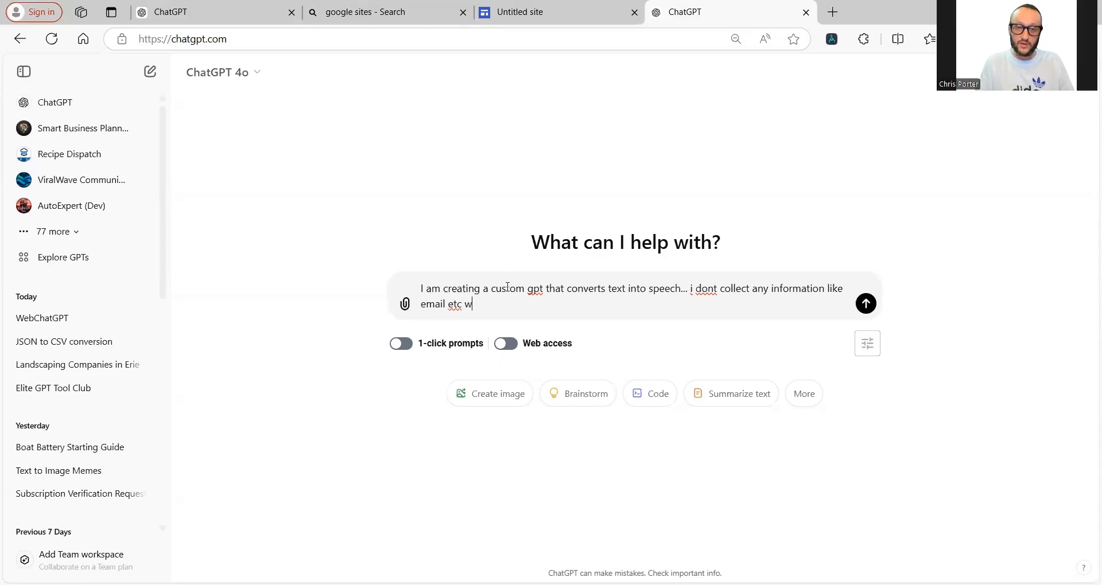
type("hen a user uses t")
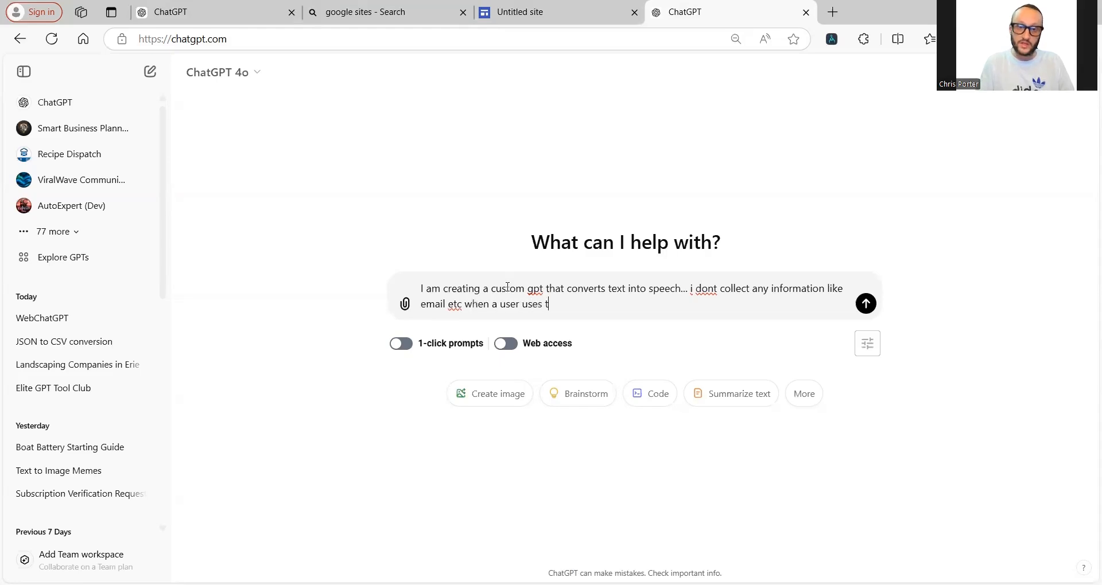
type("his. I nee")
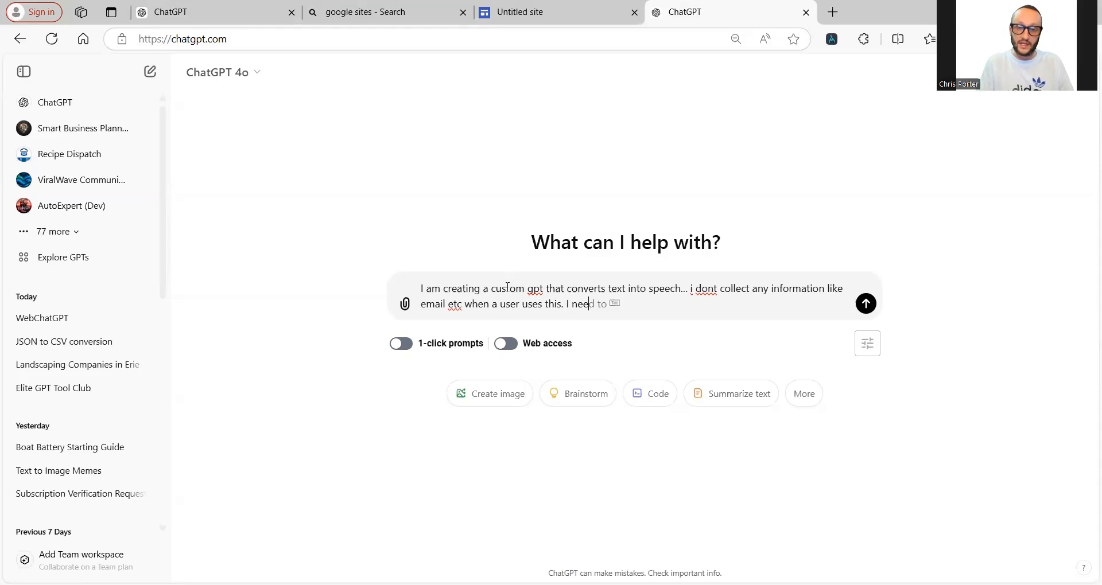
type("d a detailed p")
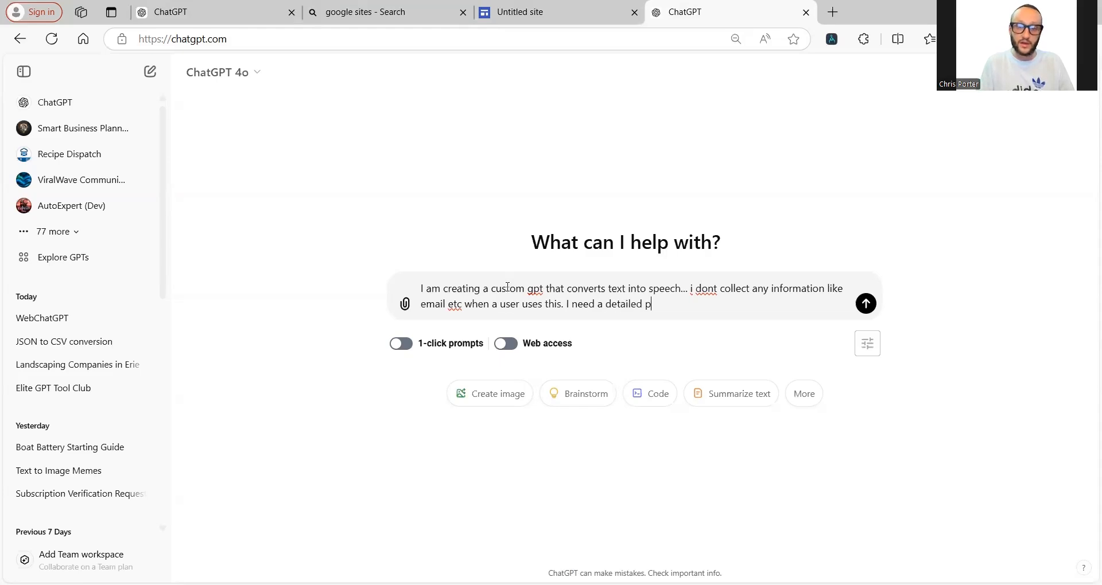
type("rovacy policyt")
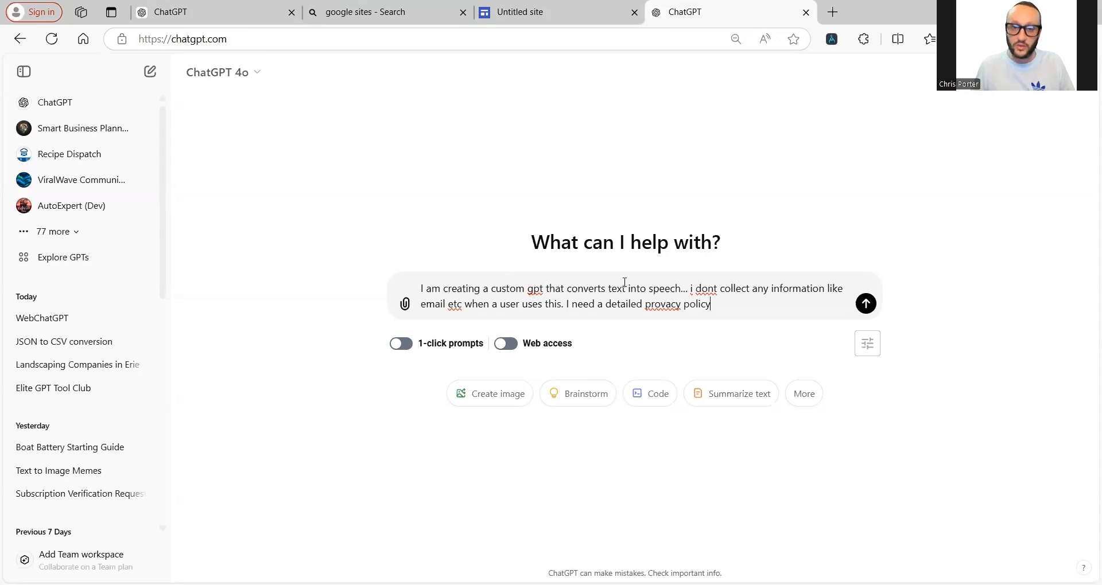
right_click(663, 305)
left_click(713, 327)
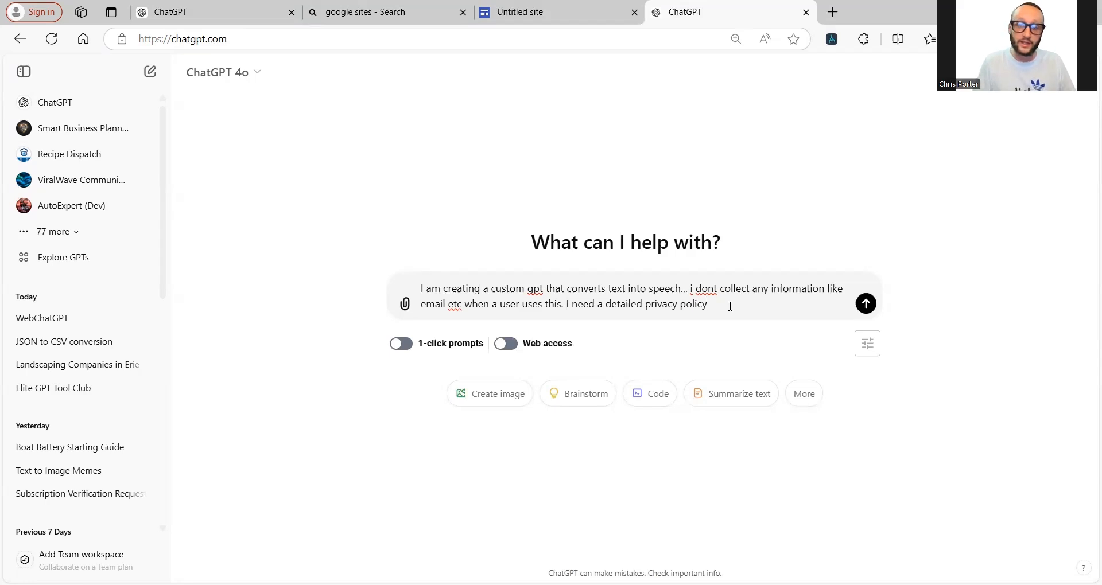
type("about my custim")
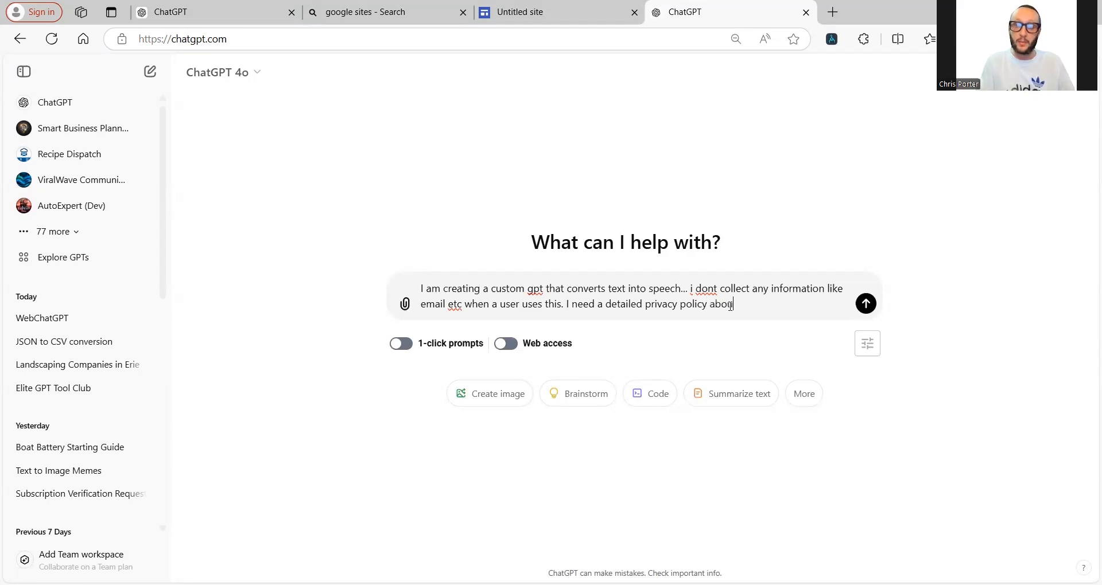
key("BackSpace")
key("BackSpace")
type("om")
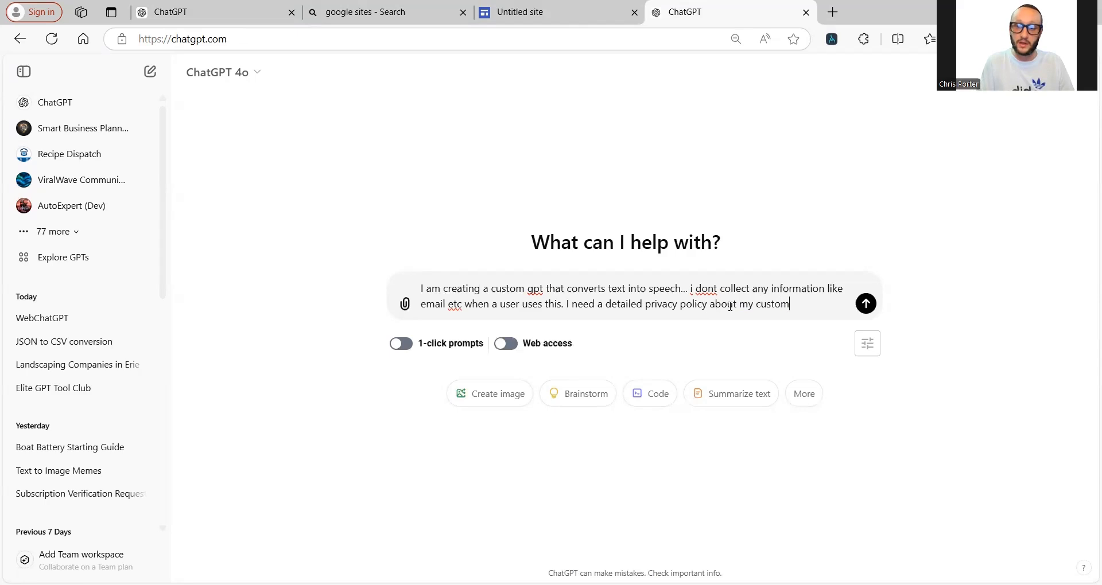
type(" gpt ai text to s")
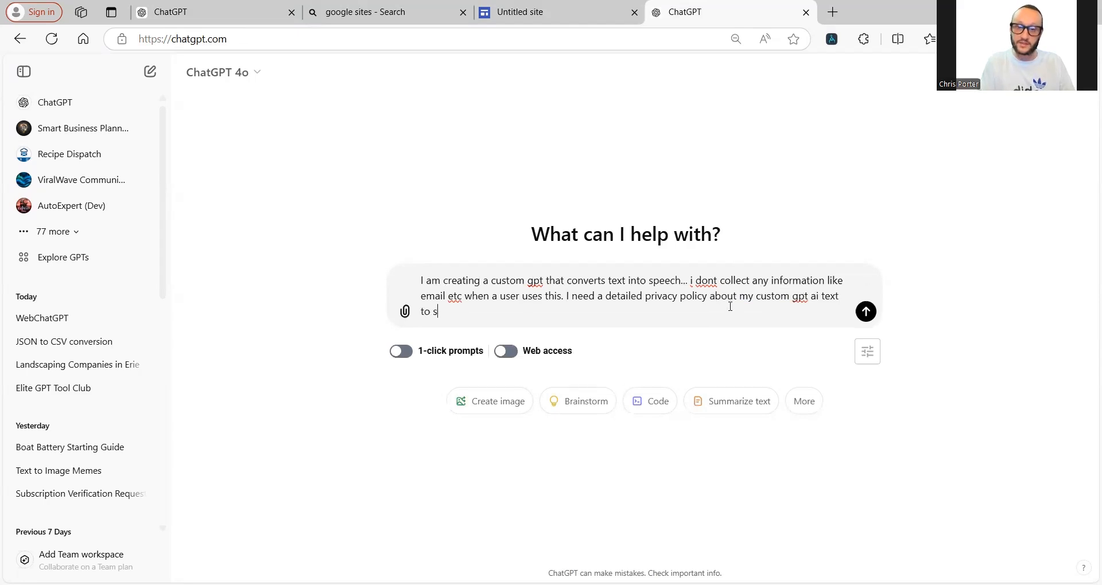
type("peech.")
key("Return")
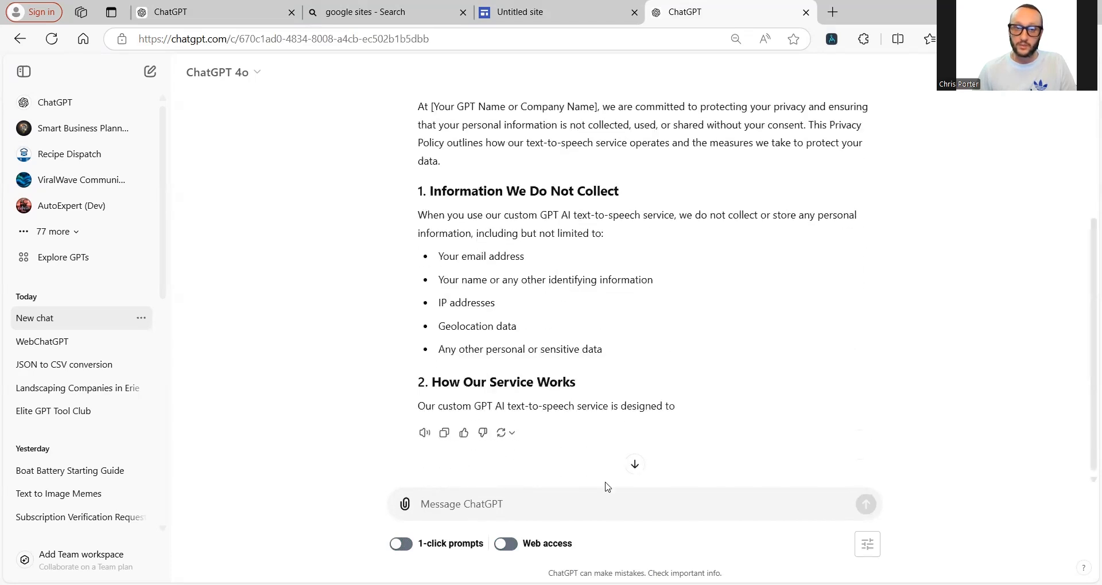
Step: Tell ChatGPT today's date is 10-13-2024 and the GPT name is 'AI Text to speech'
type("todays ")
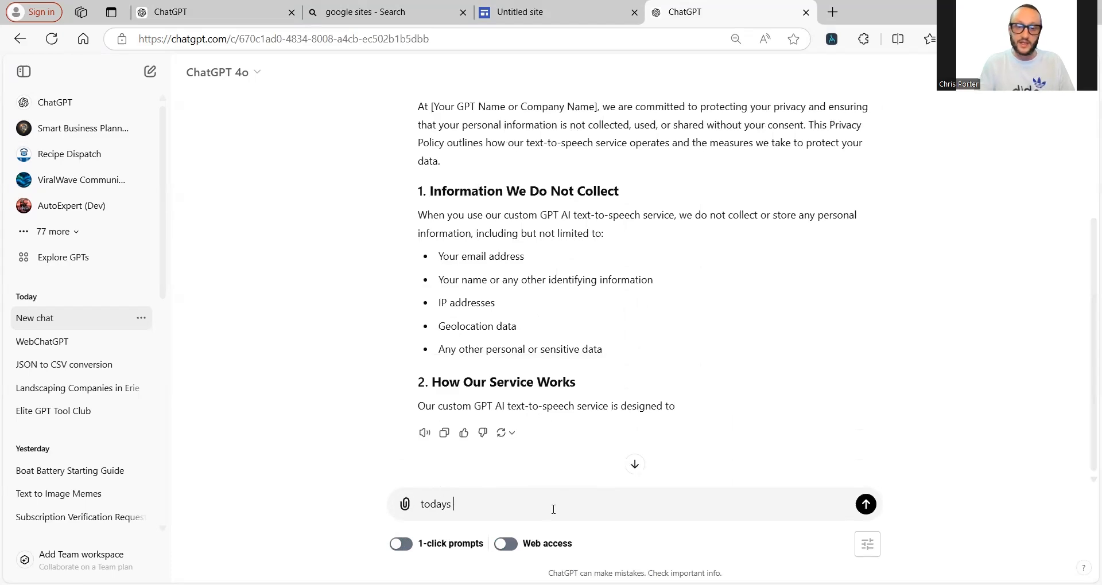
type("date ios")
key("BackSpace")
key("BackSpace")
key("BackSpace")
type("s 10-")
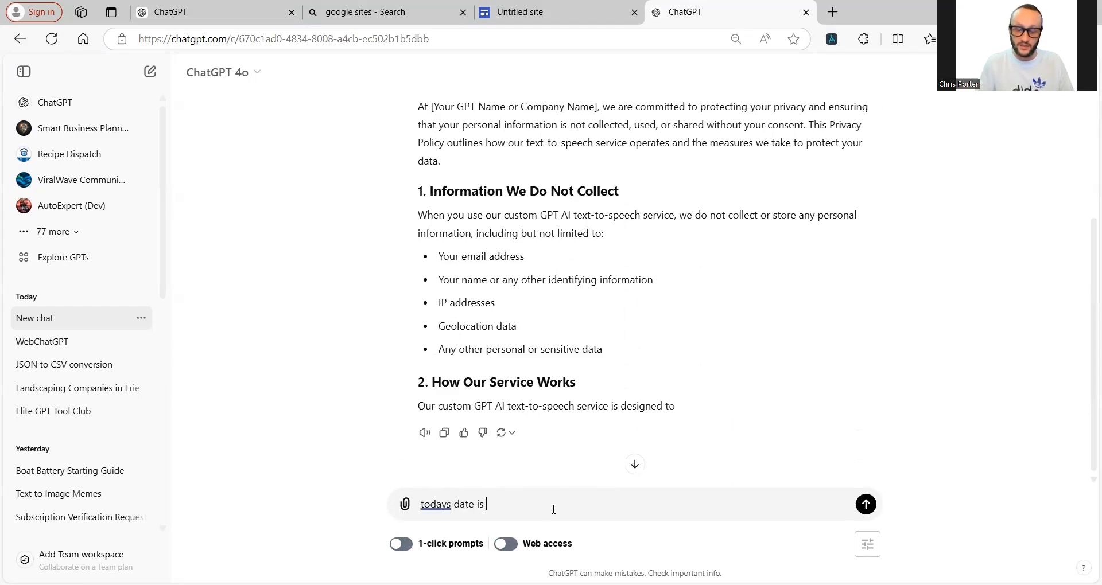
type("13-2024 and m")
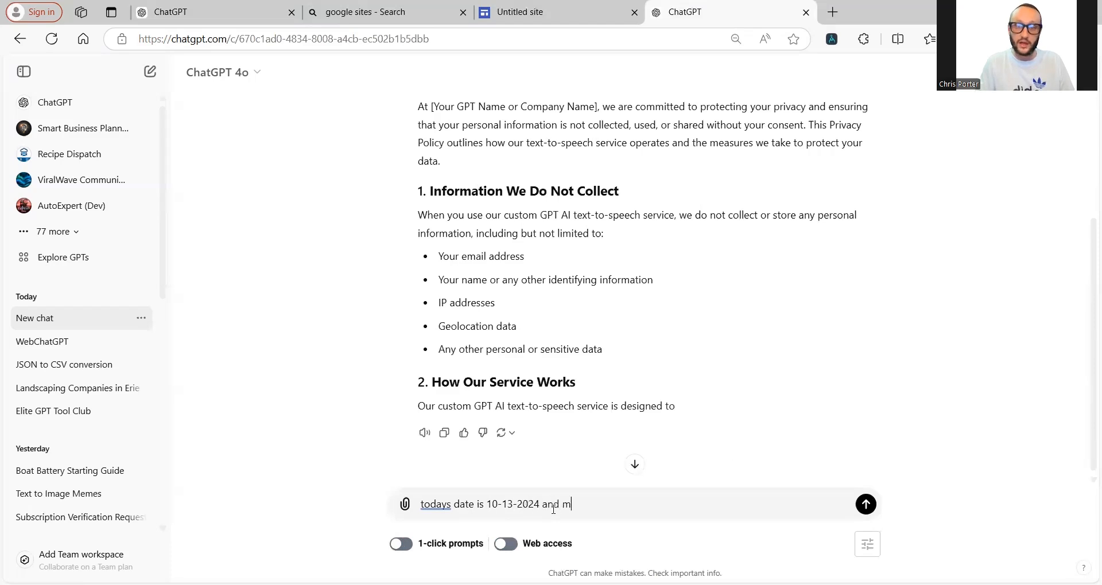
key("BackSpace")
type("the gpt name is")
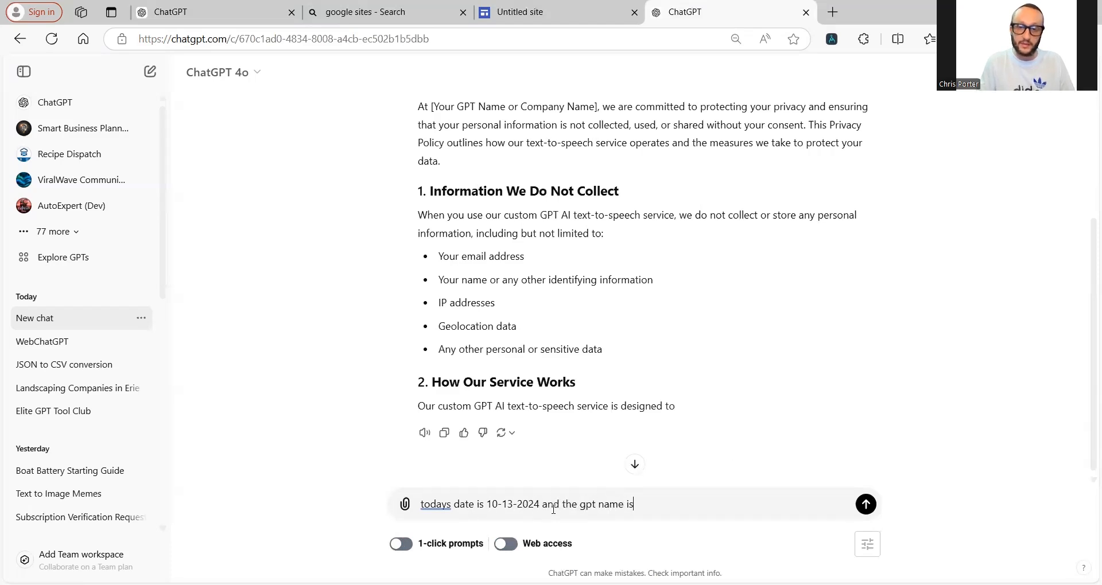
type(" \"AI T")
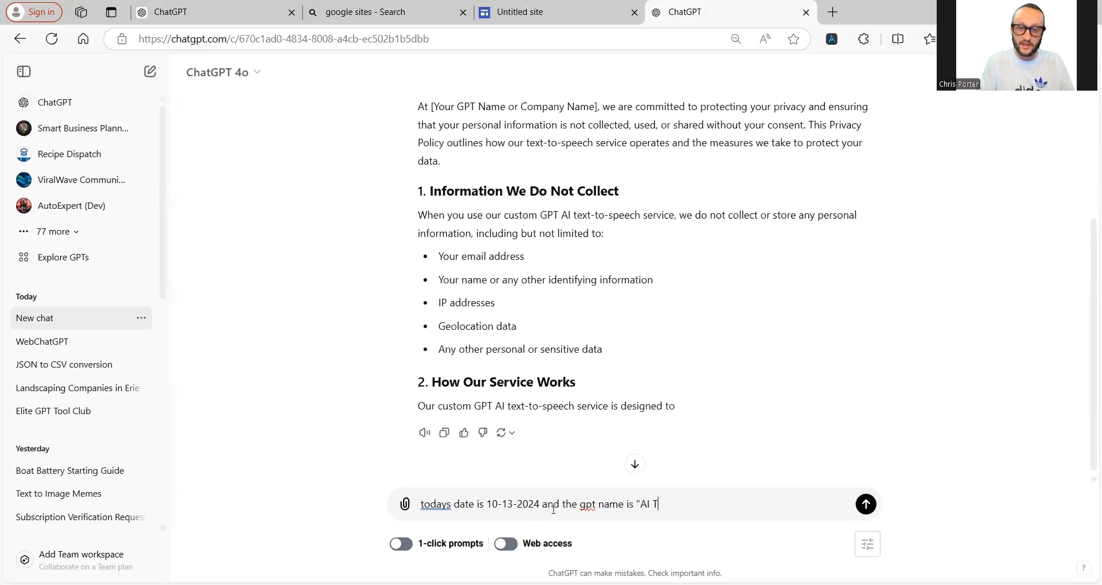
type("ext to speech")
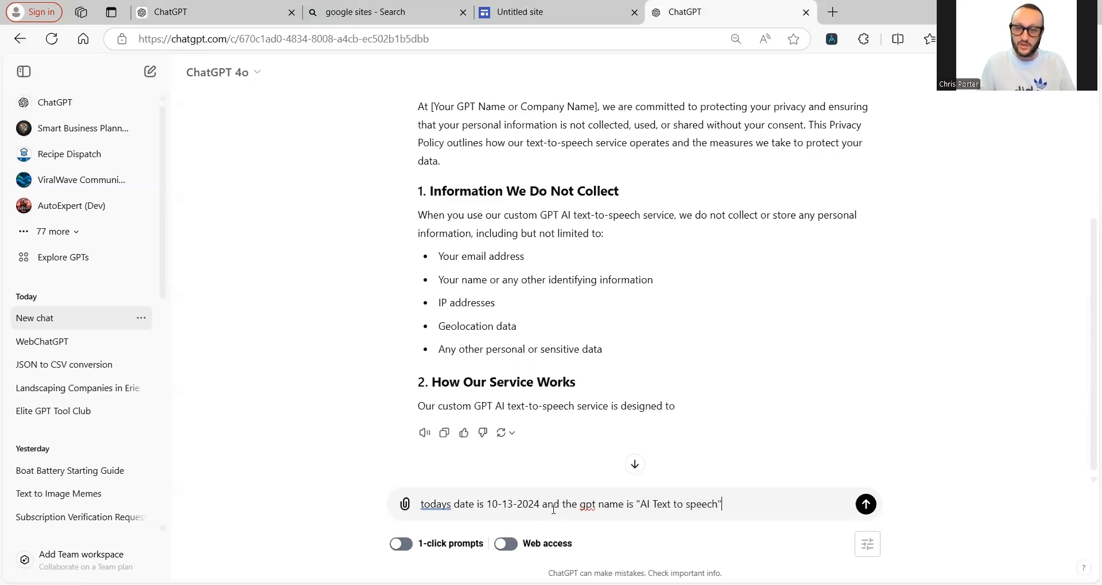
type("\"")
key("Return")
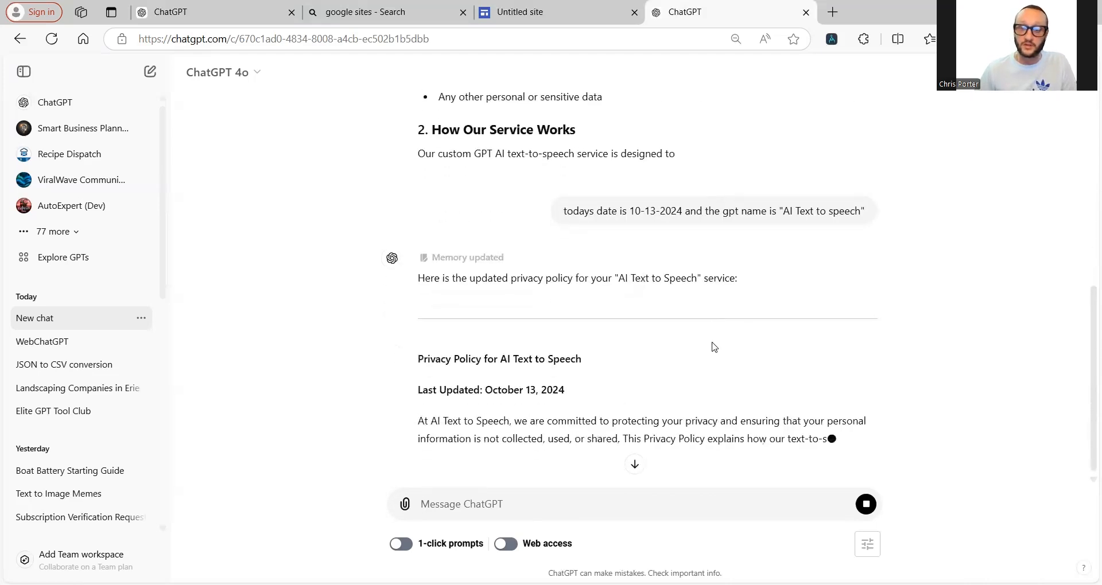
Step: Read through the finished policy and select its text down to the Contact Us section
scroll(692, 359, "down", 3)
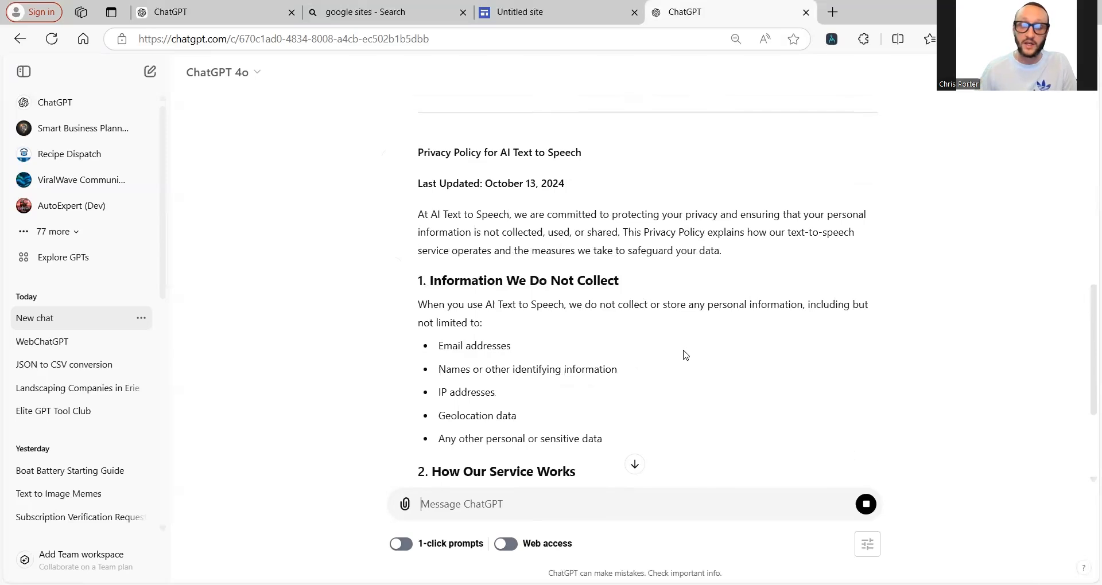
left_click_drag(510, 279, 646, 286)
left_click_drag(478, 359, 649, 430)
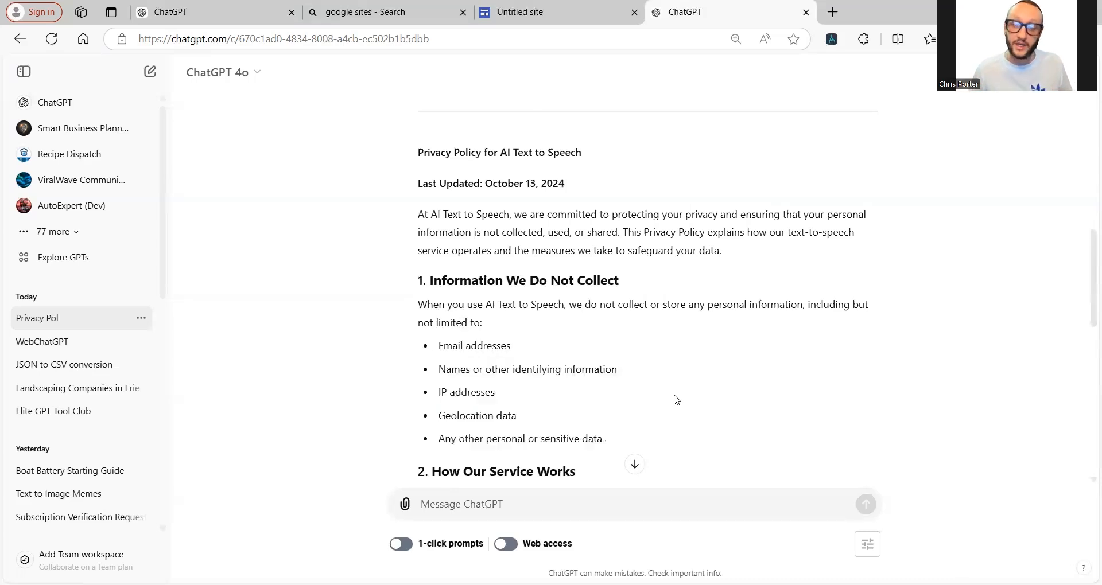
scroll(693, 356, "down", 5)
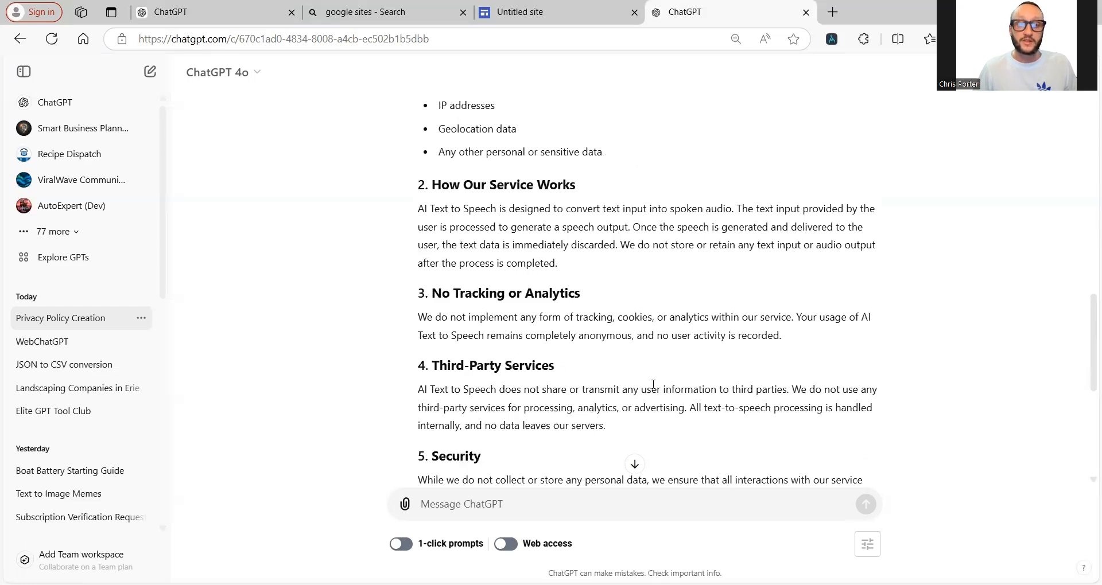
scroll(654, 384, "down", 4)
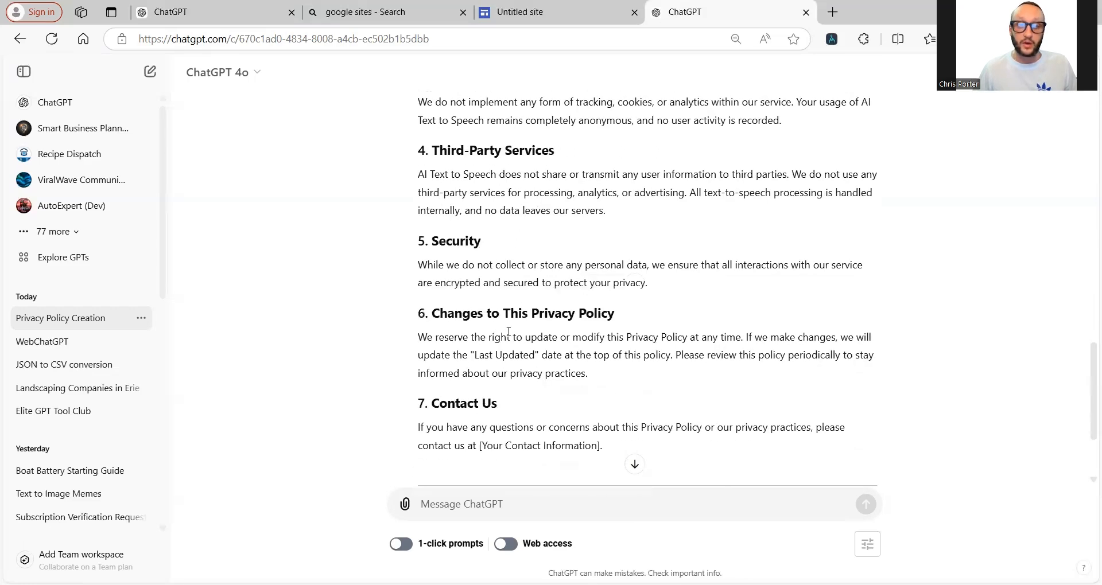
scroll(509, 331, "down", 3)
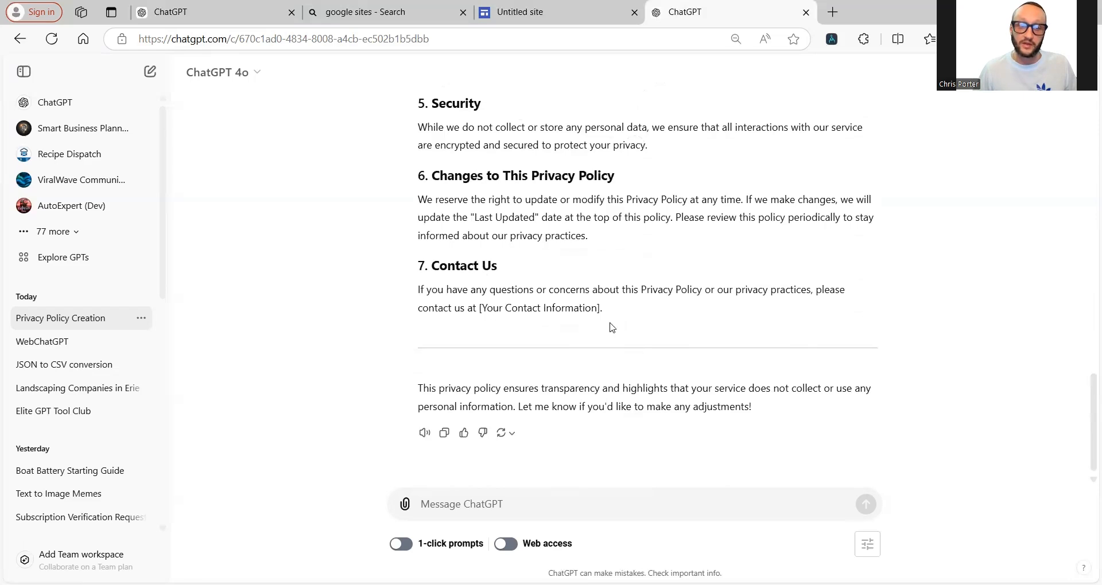
left_click_drag(479, 310, 419, 328)
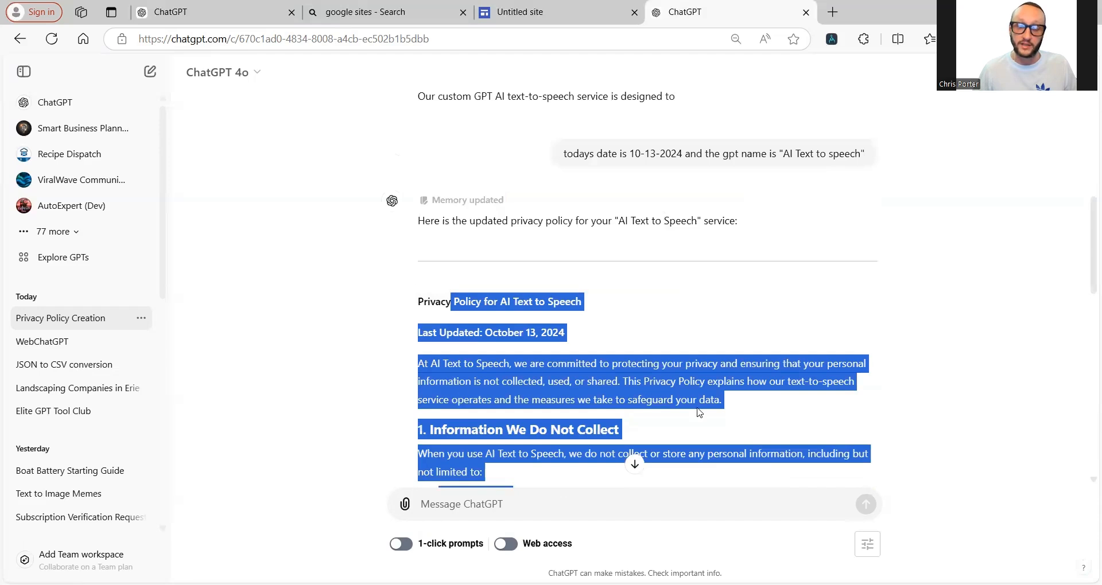
Step: Copy the policy text from Last Updated onward and paste it into the Google Sites text box
scroll(699, 413, "down", 2)
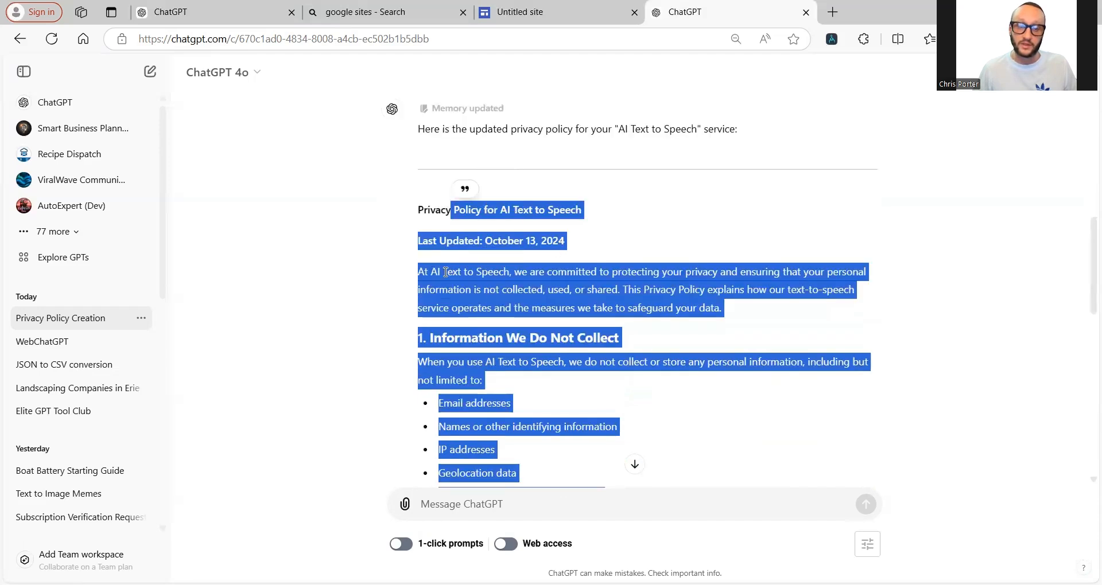
left_click(445, 272)
left_click_drag(418, 240, 478, 437)
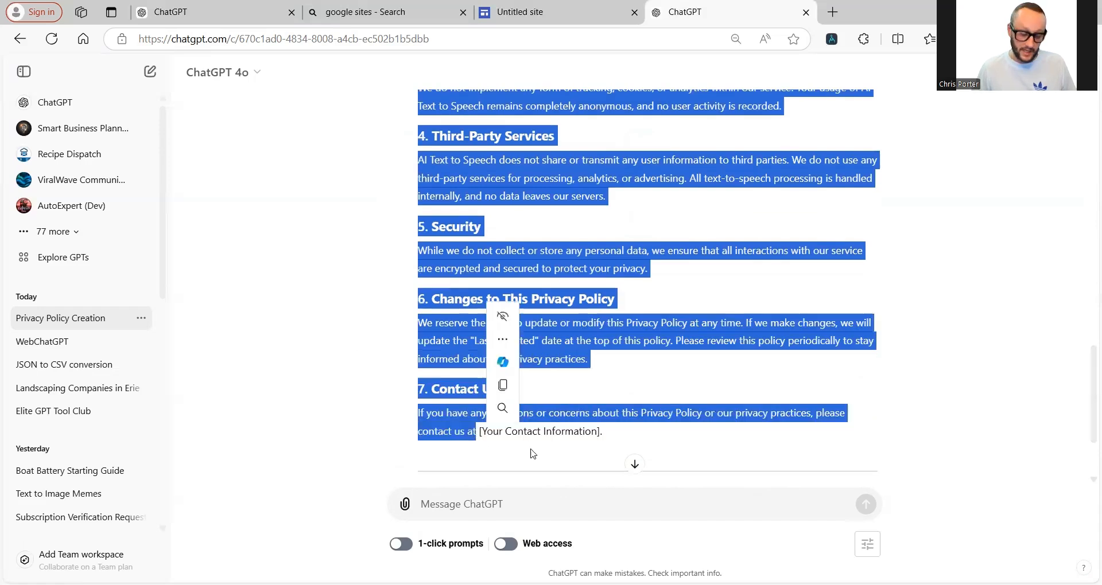
right_click(495, 260)
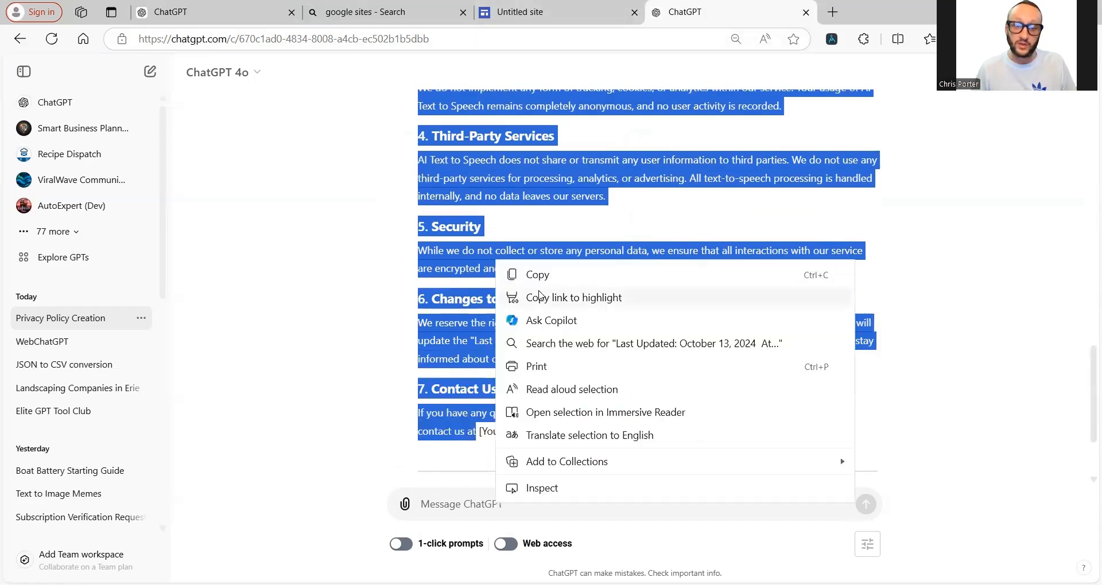
left_click(601, 275)
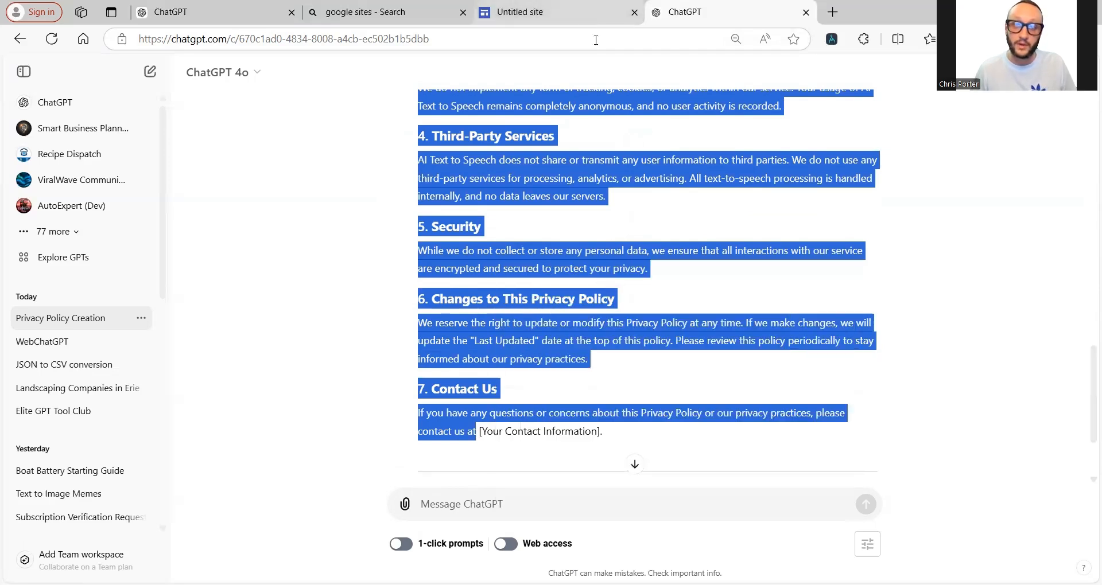
left_click(590, 13)
key("ctrl+v")
Step: Add the company's contact e-mail address after 'contact us at' and review the finished page
scroll(345, 368, "up", 3)
scroll(346, 374, "down", 5)
left_click(631, 374)
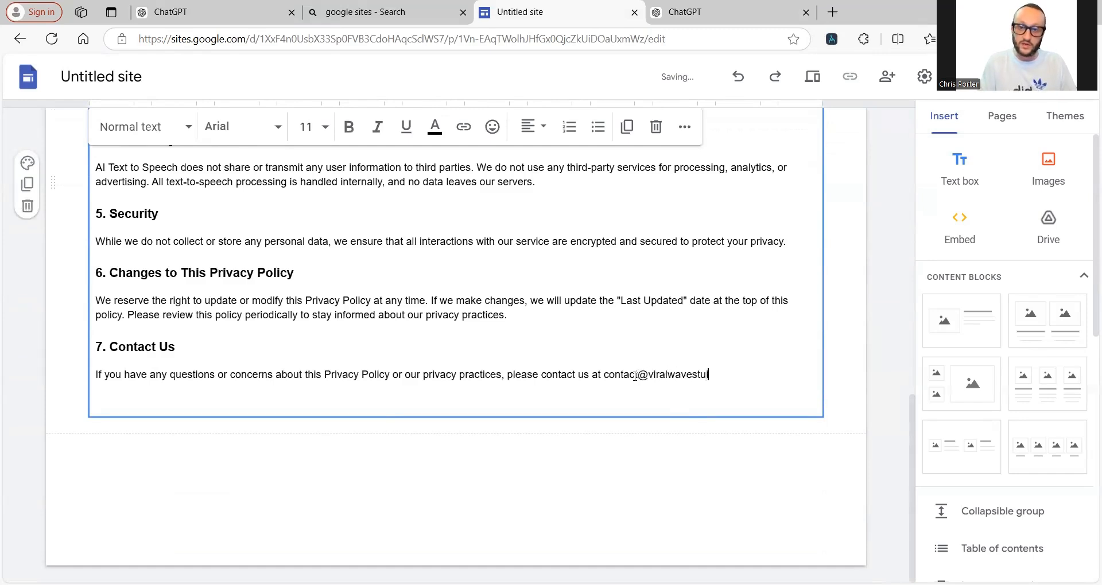
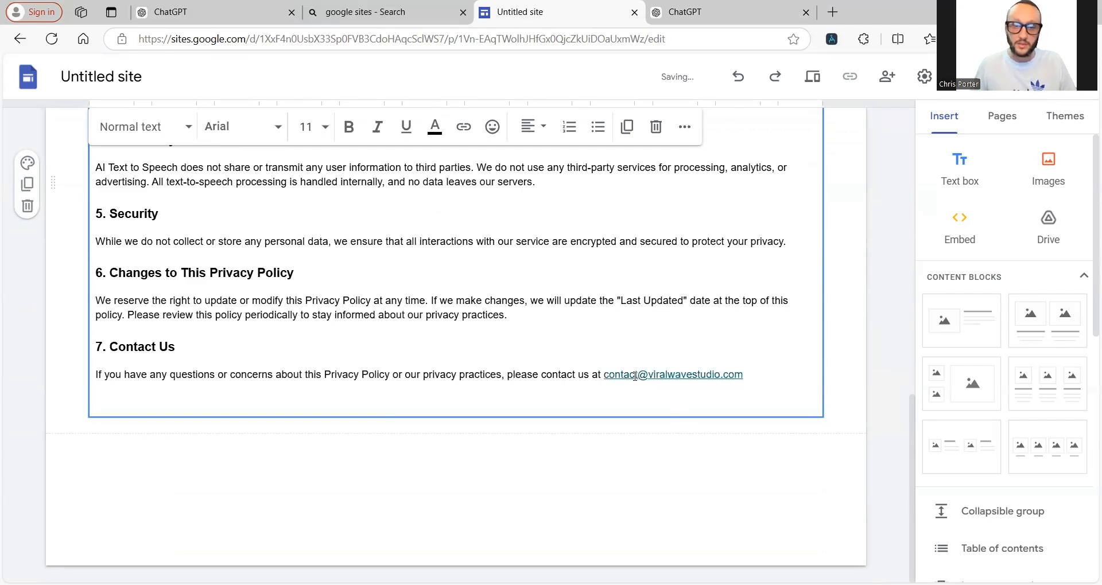
scroll(632, 402, "up", 10)
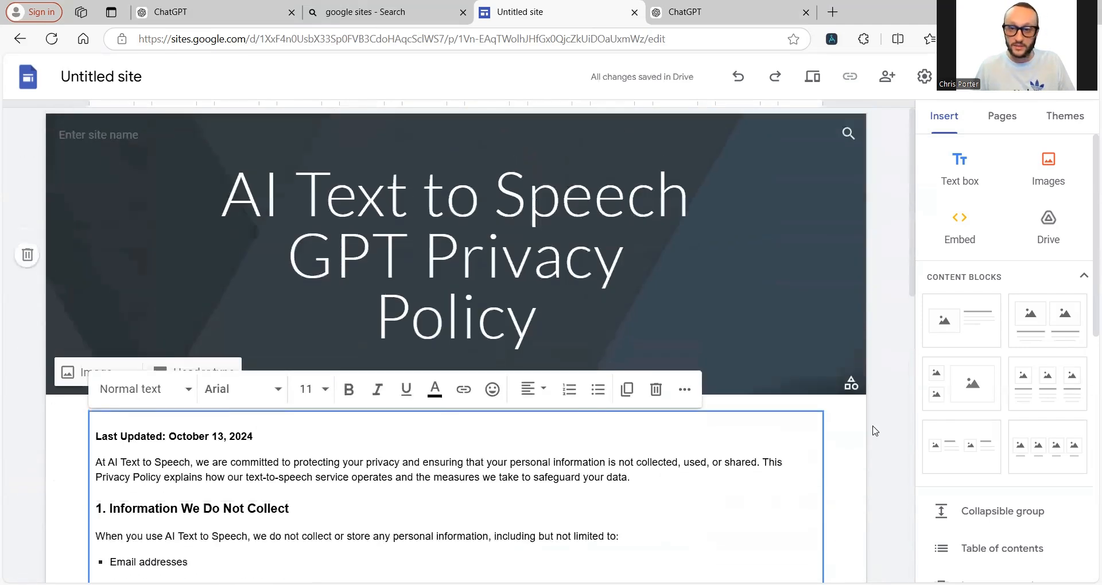
left_click(848, 445)
scroll(590, 448, "down", 4)
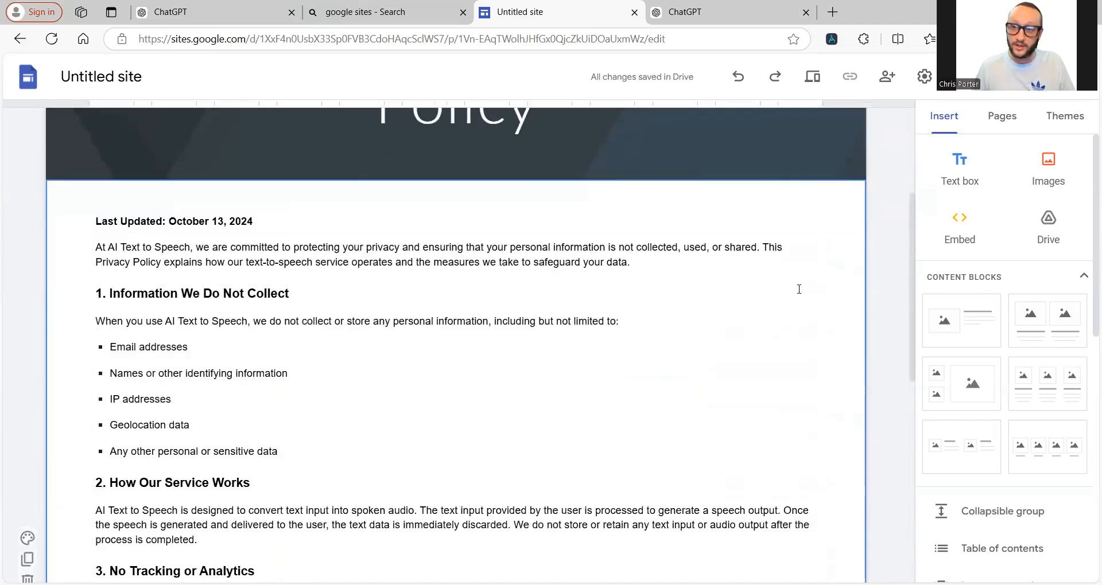
scroll(621, 362, "down", 4)
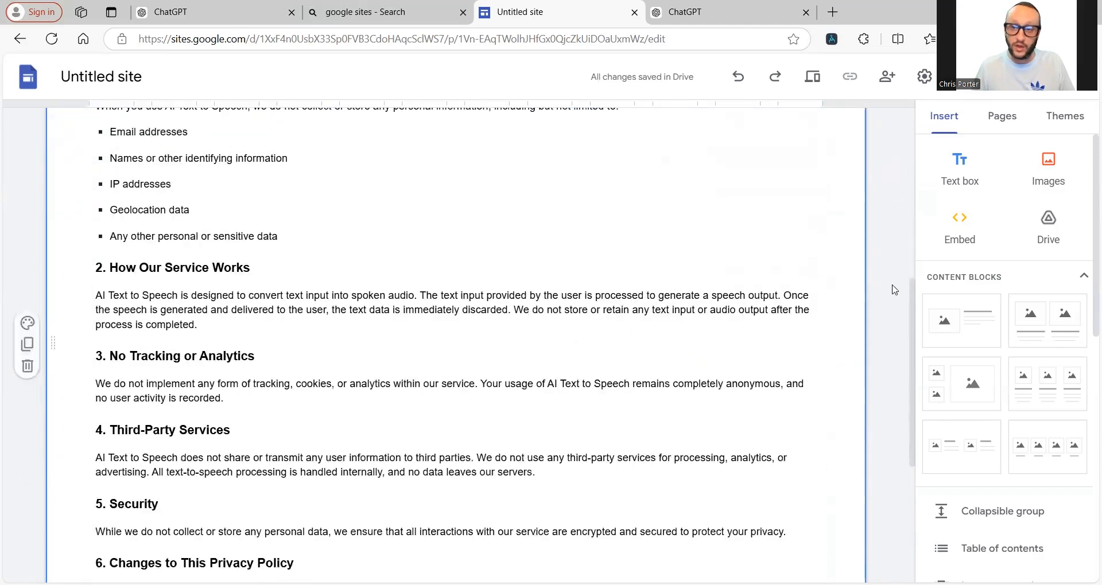
scroll(389, 376, "down", 5)
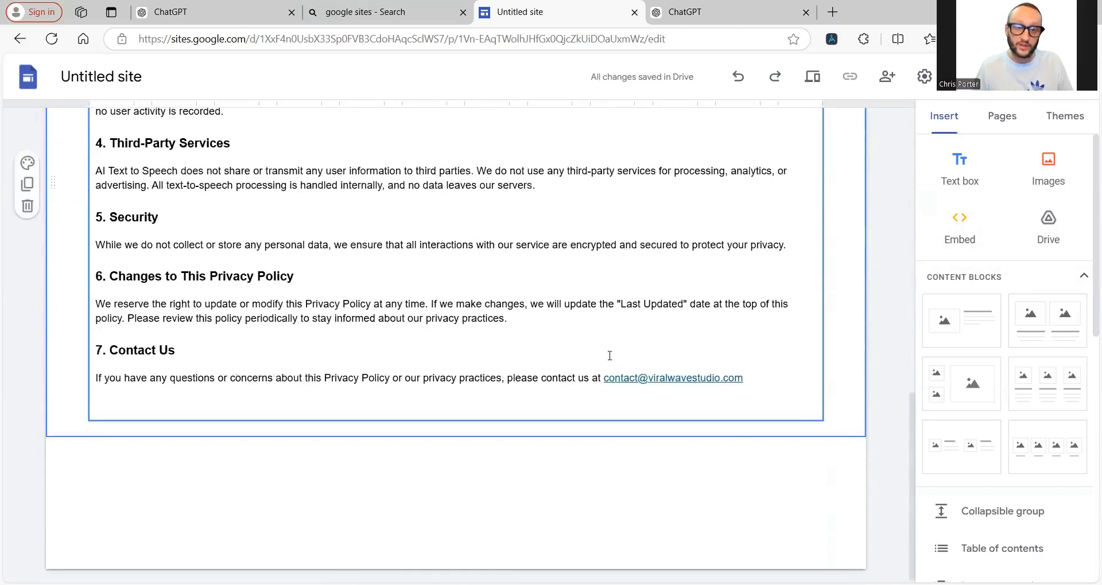
scroll(396, 453, "up", 12)
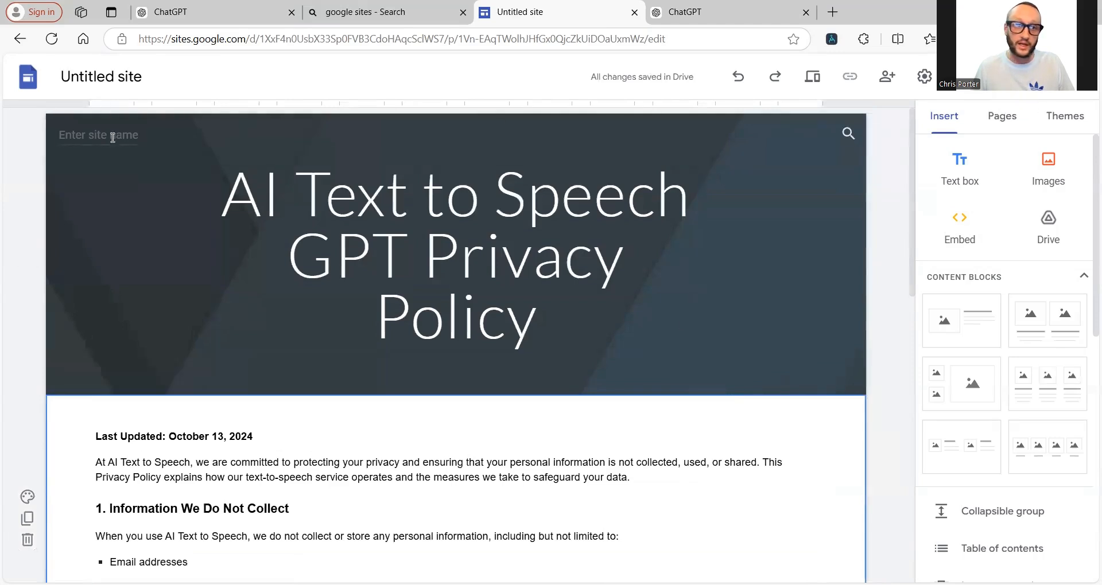
Step: Rename the site to 'AI TEXT TO SPEECH PRIVACY POLICY' and open its publish settings
left_click(108, 84)
type("AI ")
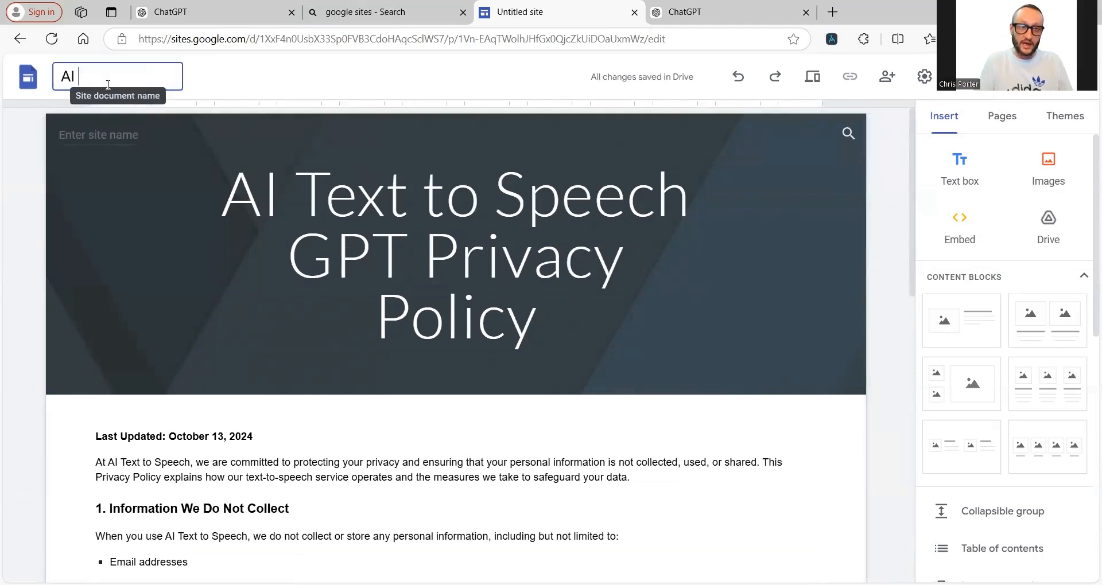
type("TEXT TO SPEECH PRI")
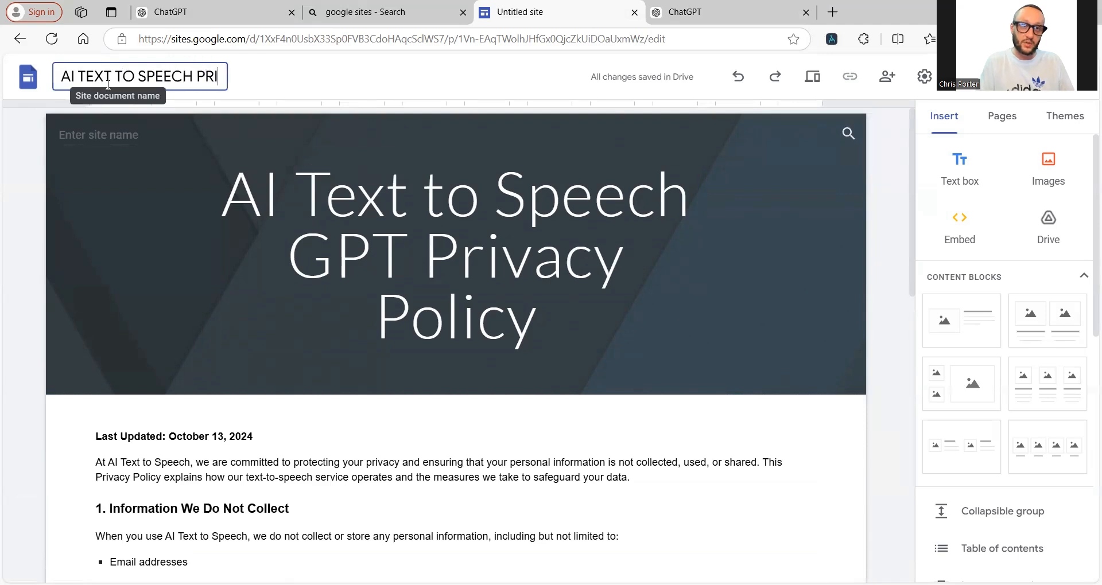
type("VACY POLICY")
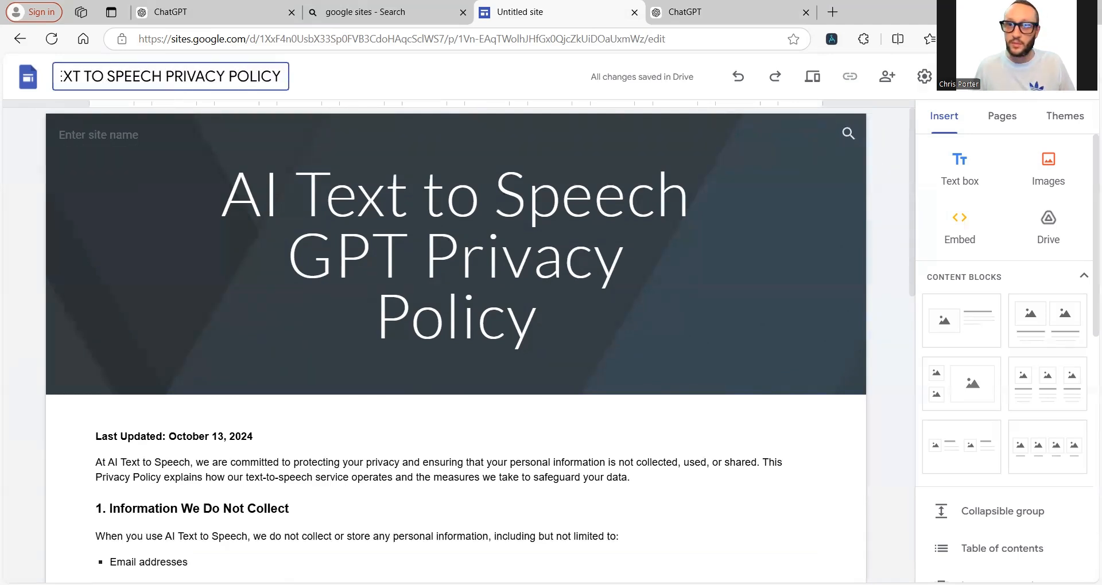
left_click(993, 76)
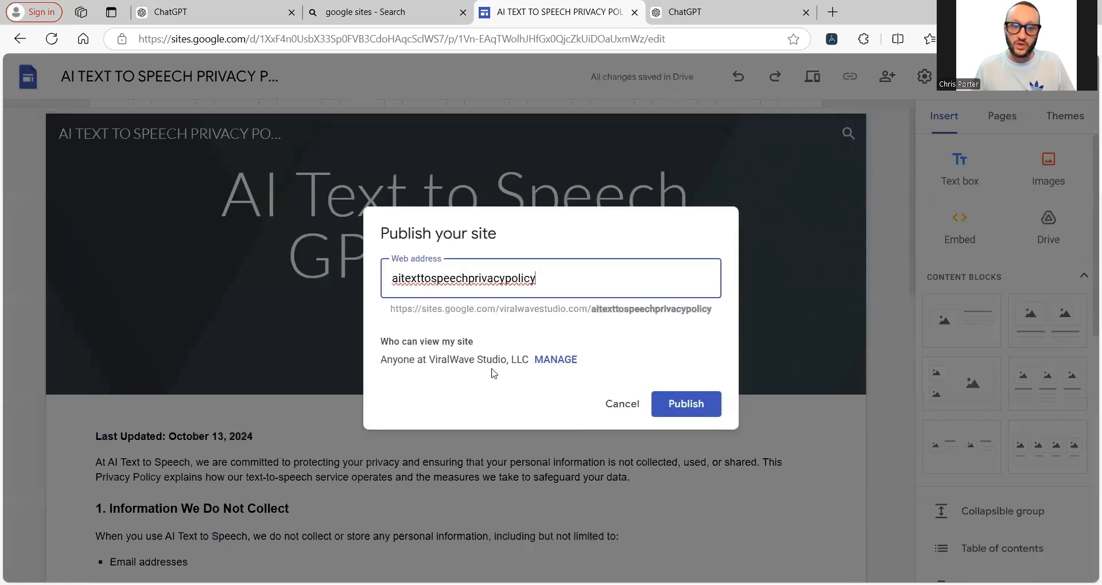
Step: Make the published site Public and let anyone with the link open the draft
left_click_drag(384, 342, 486, 344)
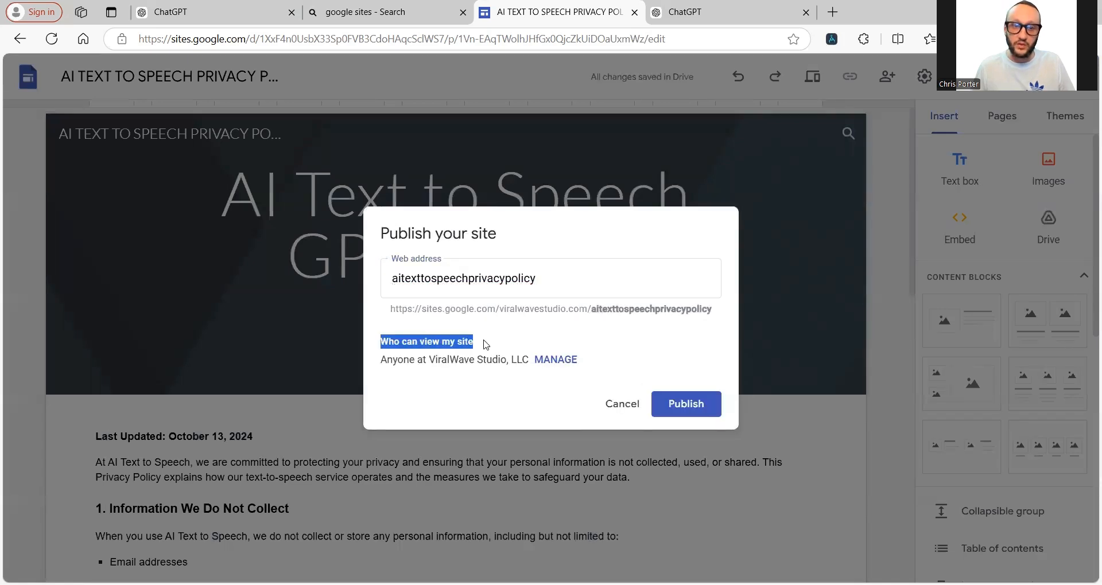
left_click(556, 361)
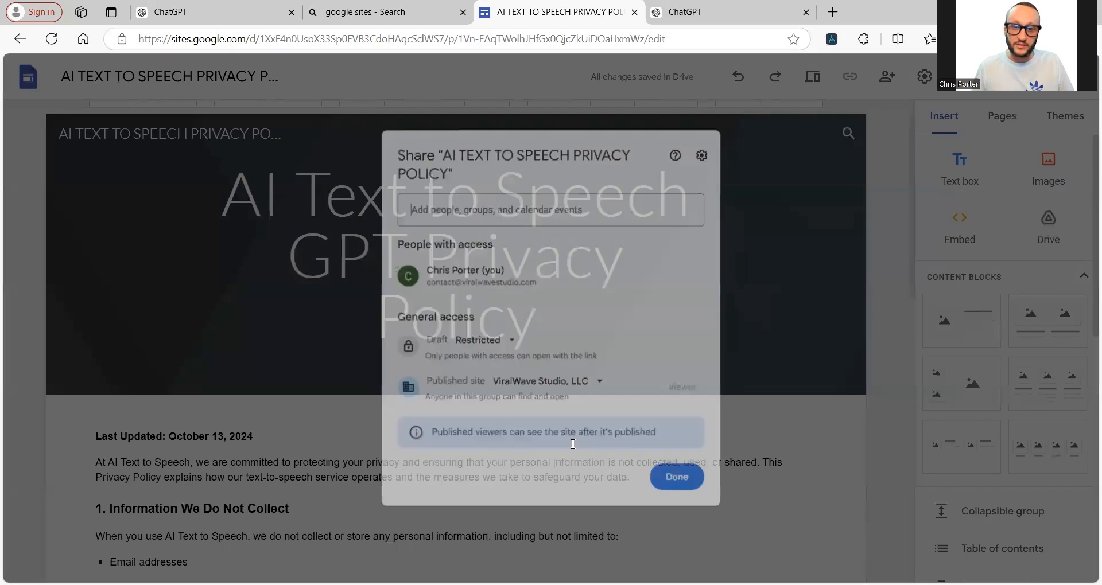
left_click(605, 390)
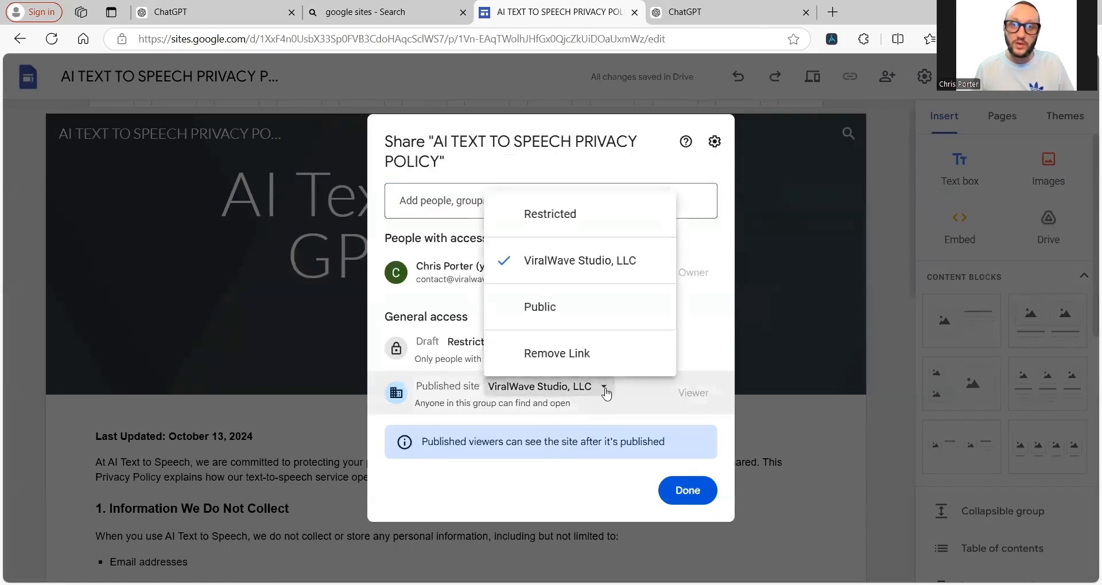
left_click(566, 307)
left_click(595, 433)
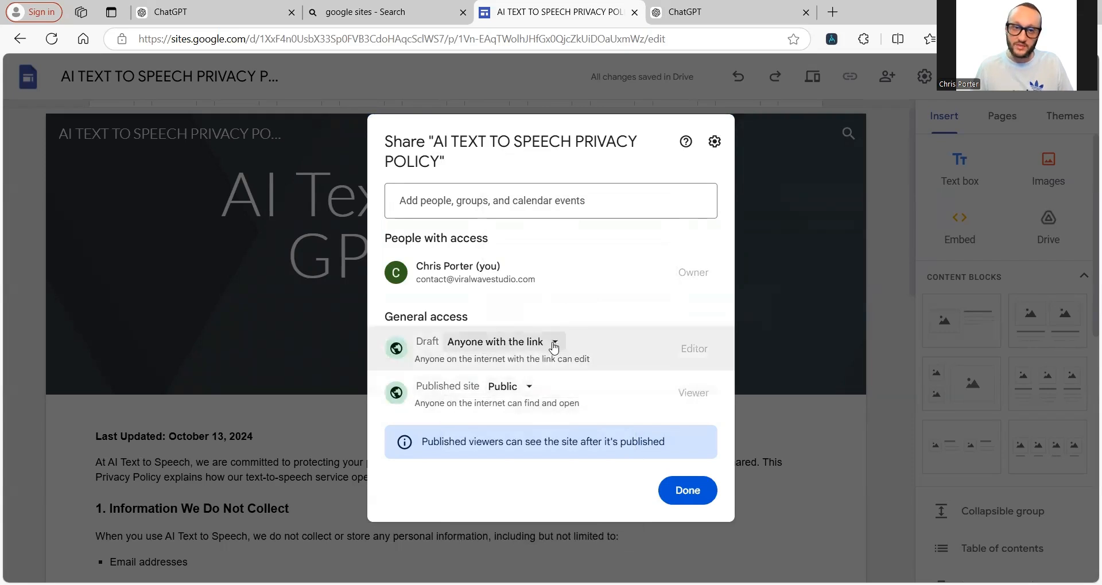
left_click(687, 492)
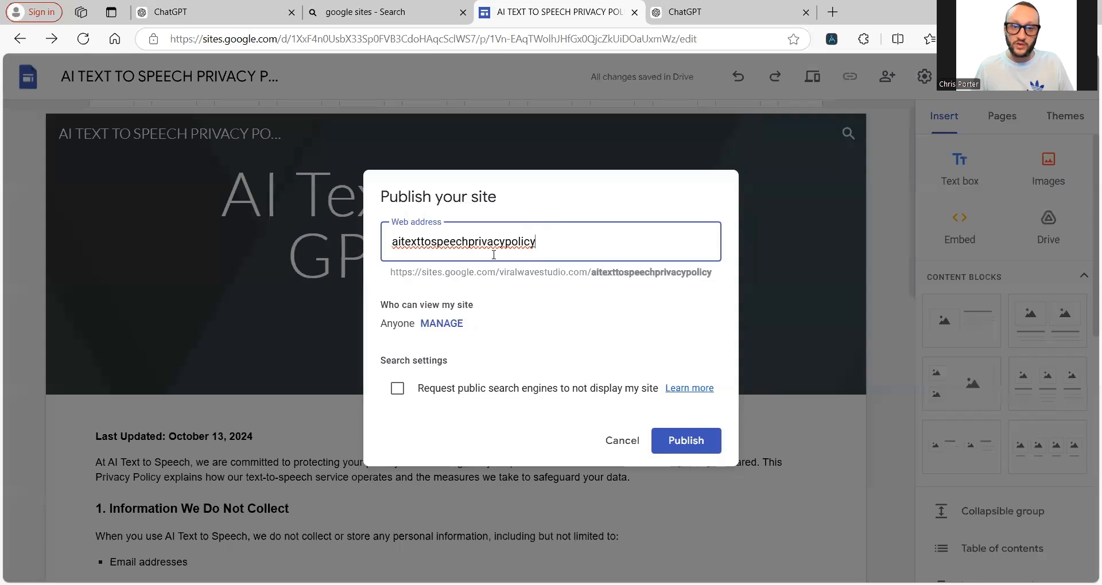
Step: Publish the Google Sites privacy policy and copy its public link into the GPT editor's Privacy policy field
left_click(712, 443)
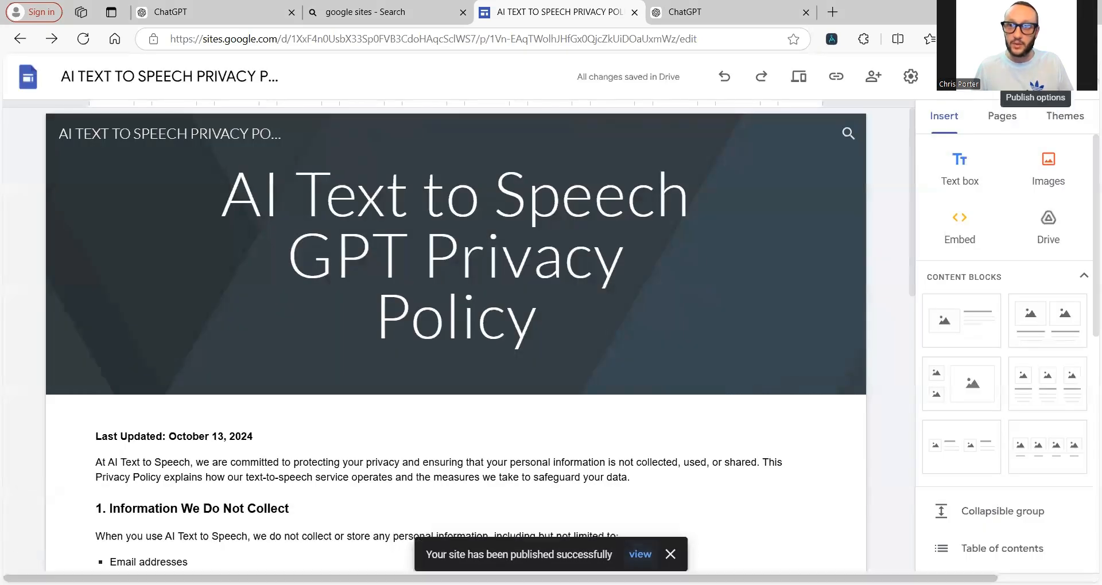
left_click(832, 79)
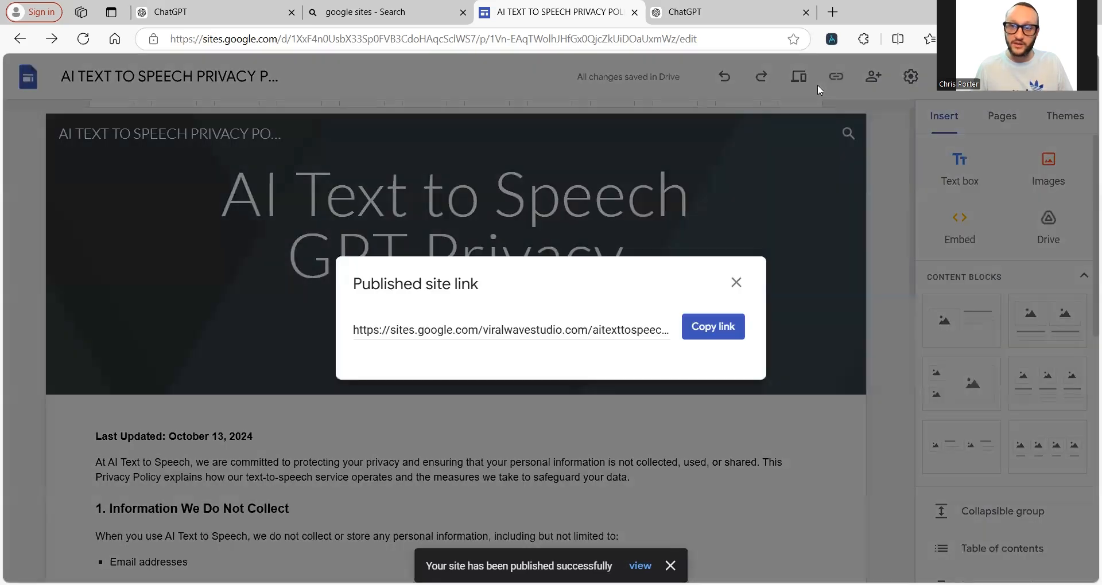
left_click(706, 327)
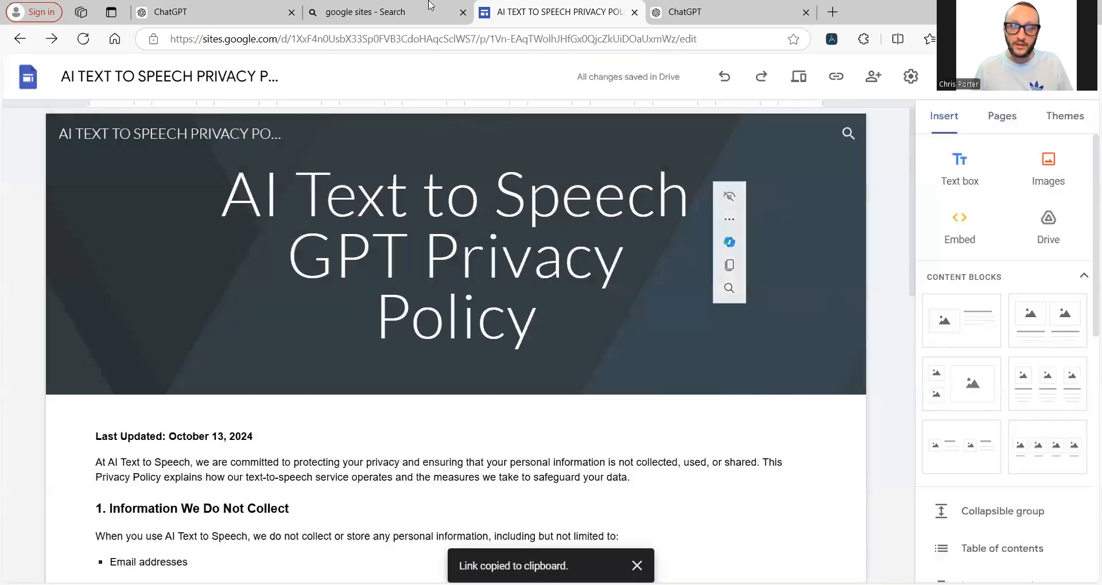
left_click(202, 18)
left_click(162, 542)
Step: Paste the published site link as the action's privacy policy and update the AI Text to Speech GPT
key("ctrl+v")
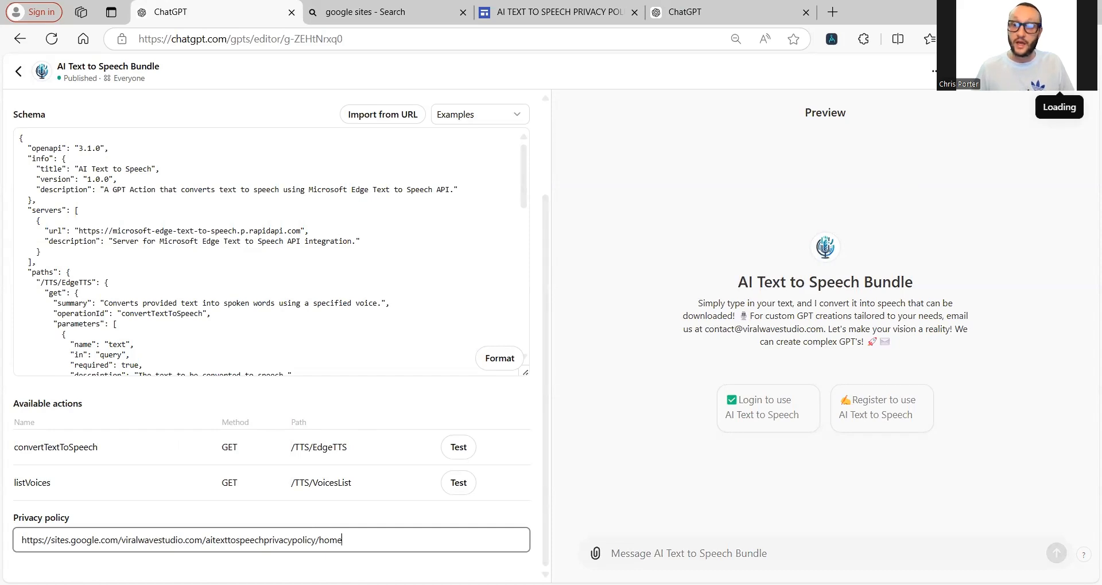
left_click(1060, 72)
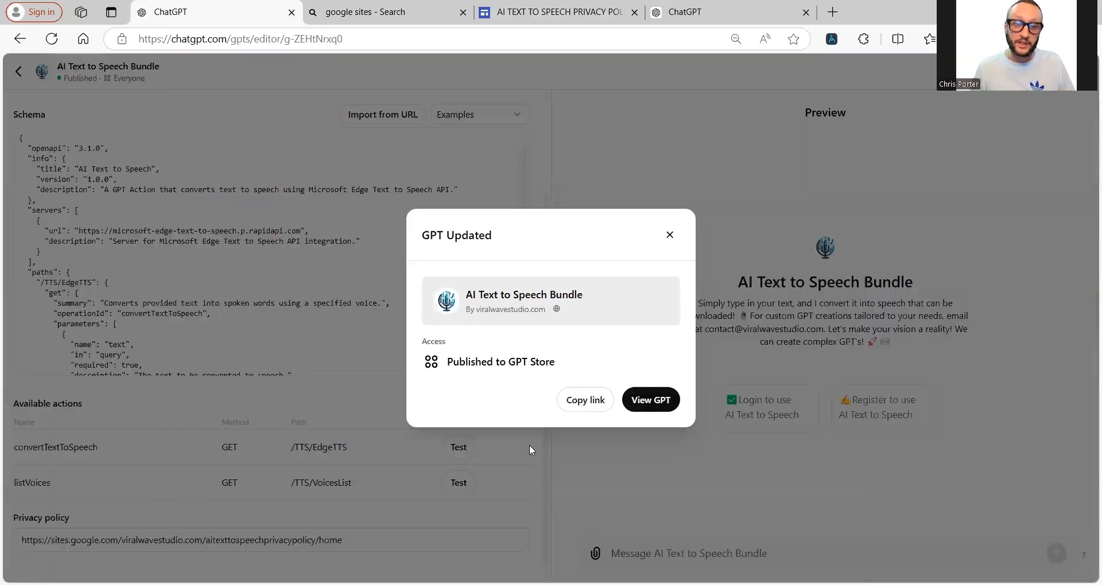
left_click(670, 234)
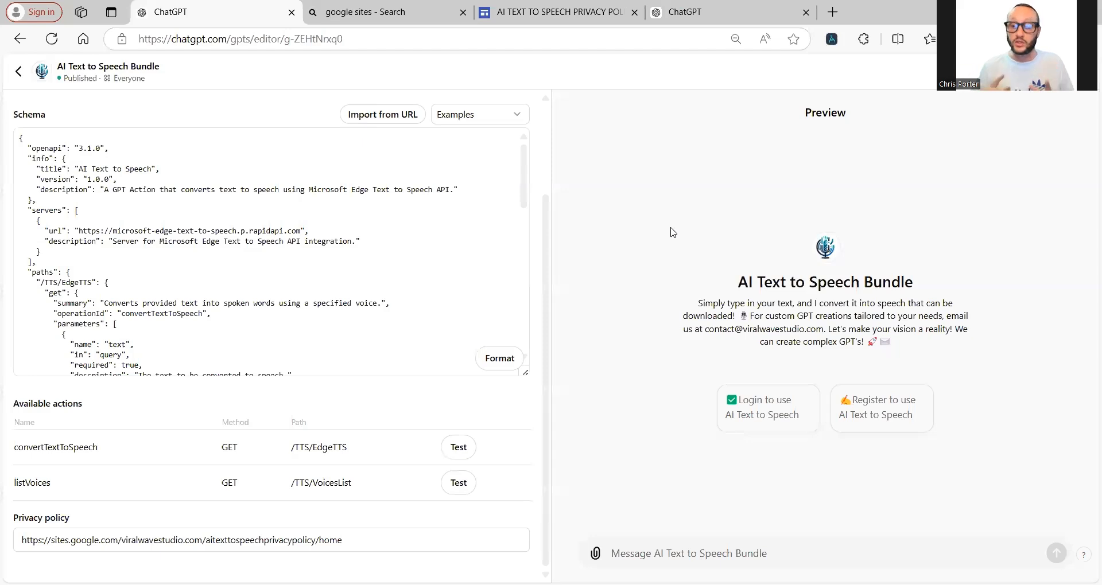